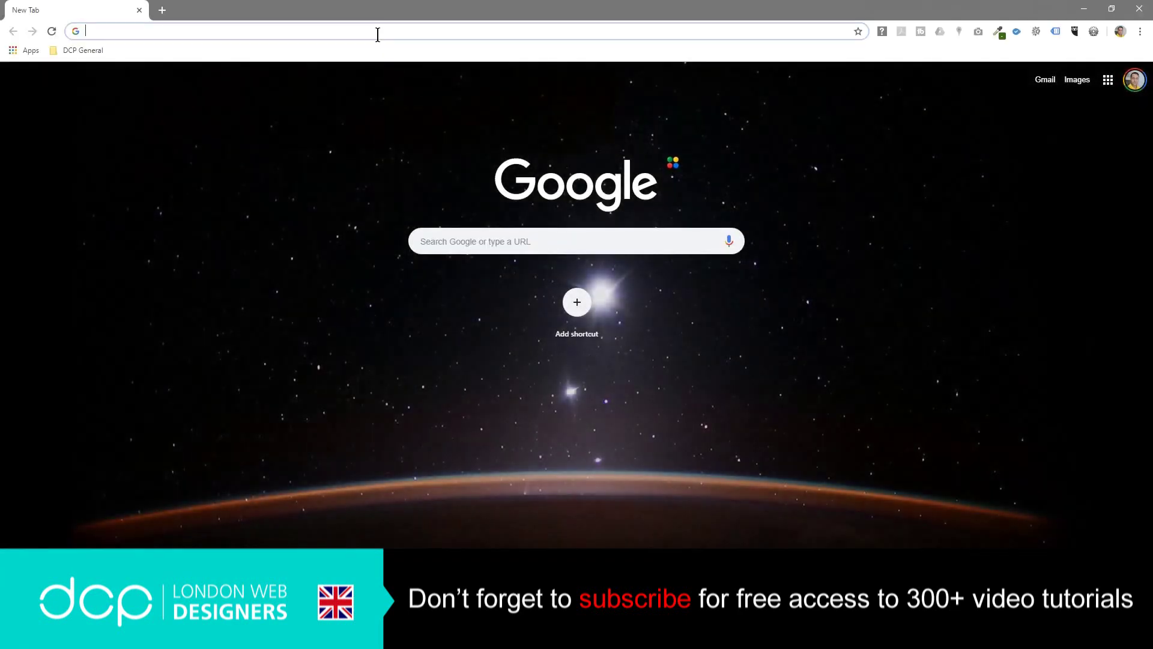
- Load the Coolors website by entering coolors.co in Chrome's address bar
type("coolors.co/")
key("Return")
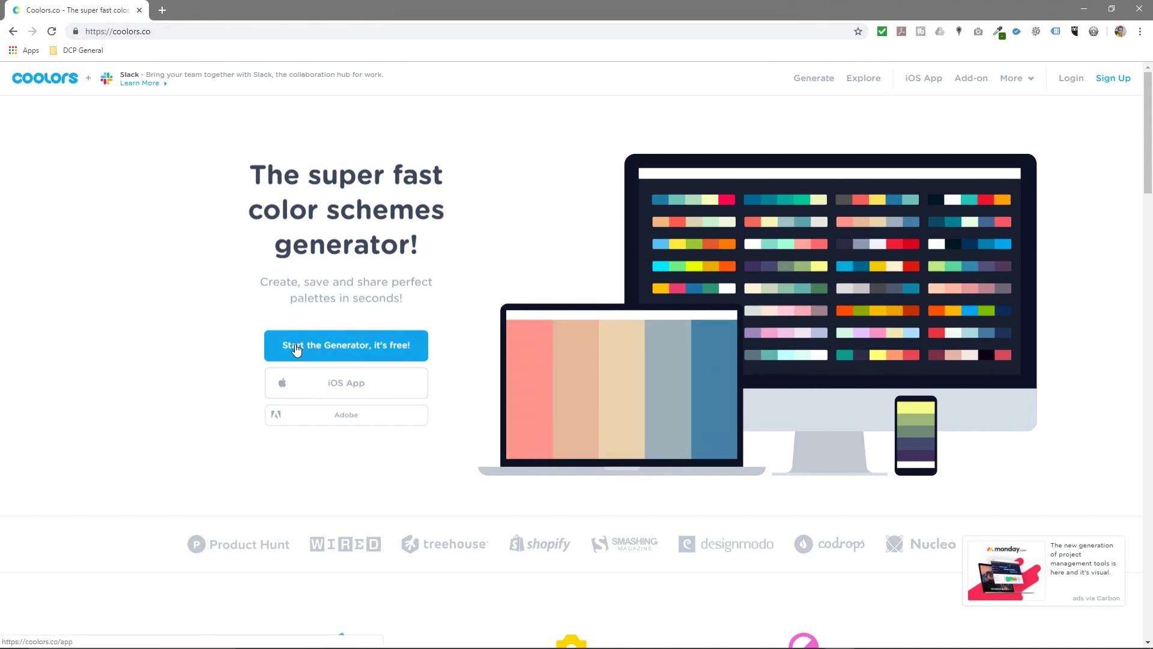
- Start the Coolors generator and get a random palette from #38023B to #CCFFCB
left_click(354, 352)
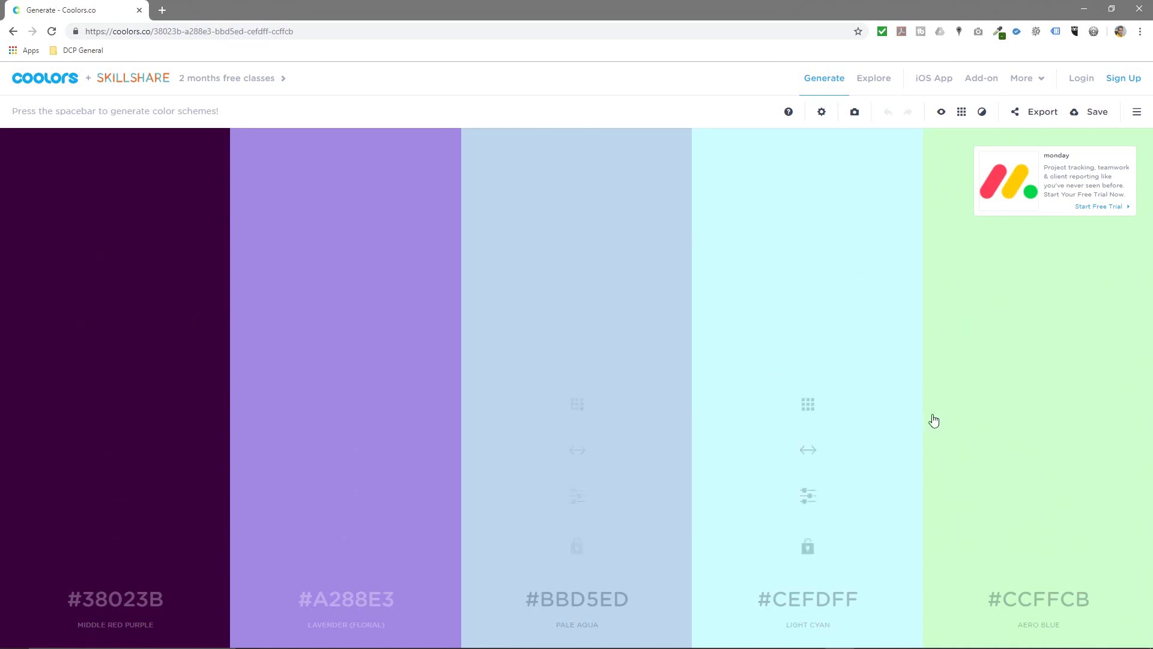
left_click(823, 77)
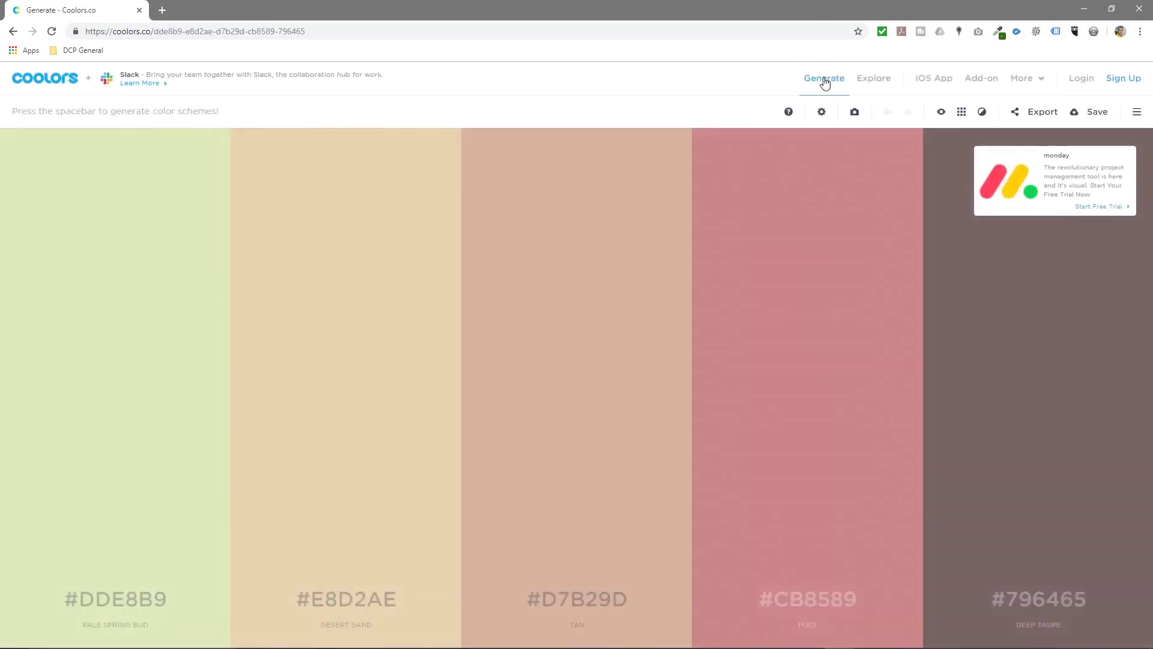
- Regenerate until #2176AE, #57B8FF, #B66D0D, #FBB13C, #FE6847 appears, then show shades of #2176AE
left_click(824, 83)
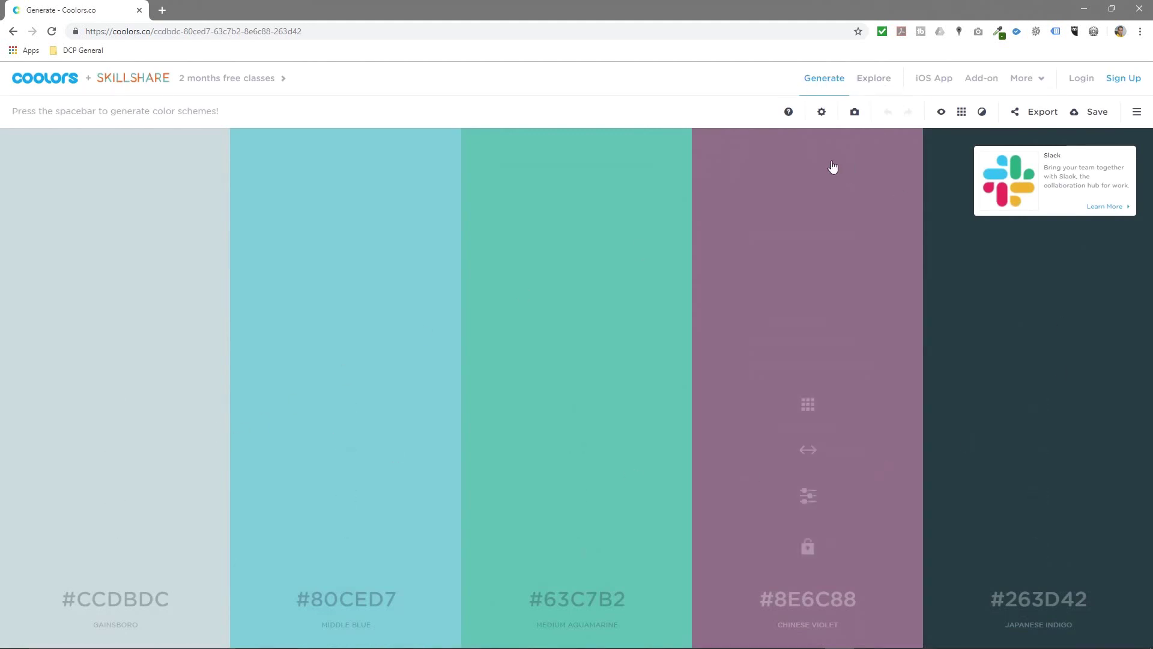
left_click(823, 83)
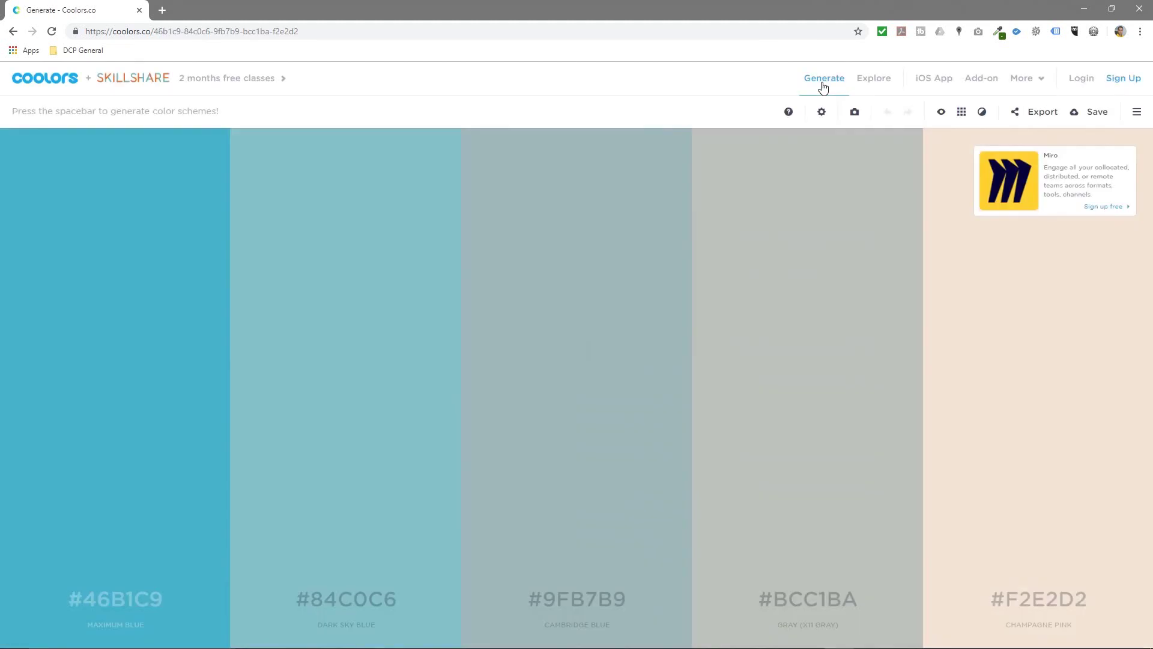
left_click(823, 84)
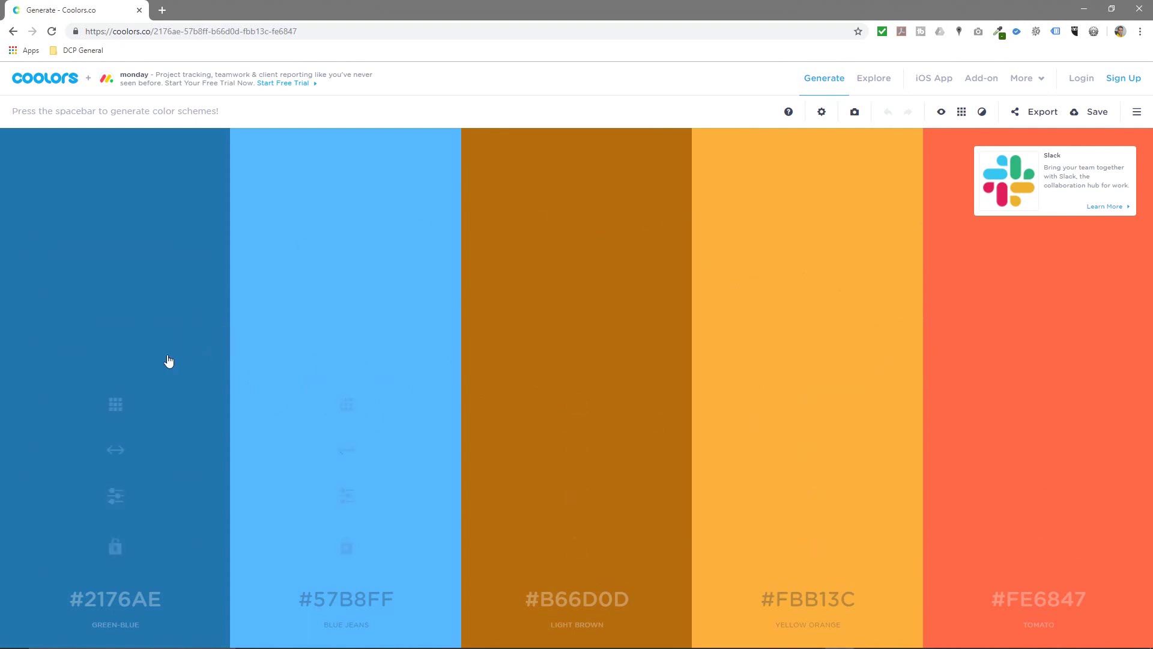
left_click(115, 407)
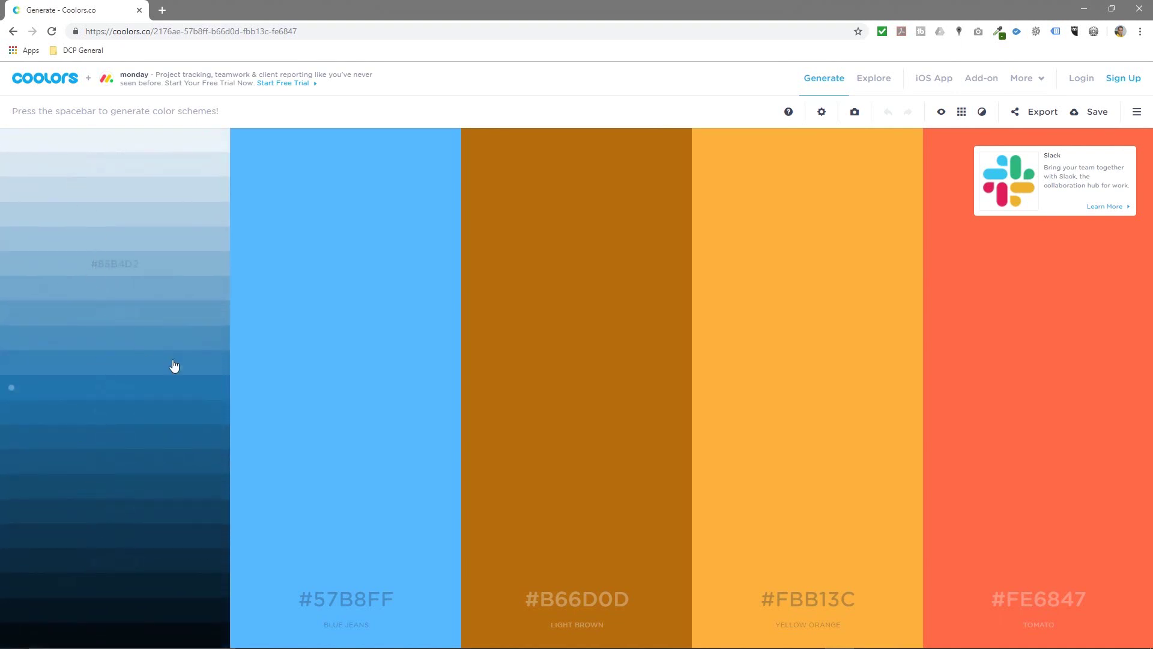
- Replace the first colour with a Steel Blue shade and raise its saturation to #277CB5
left_click(78, 369)
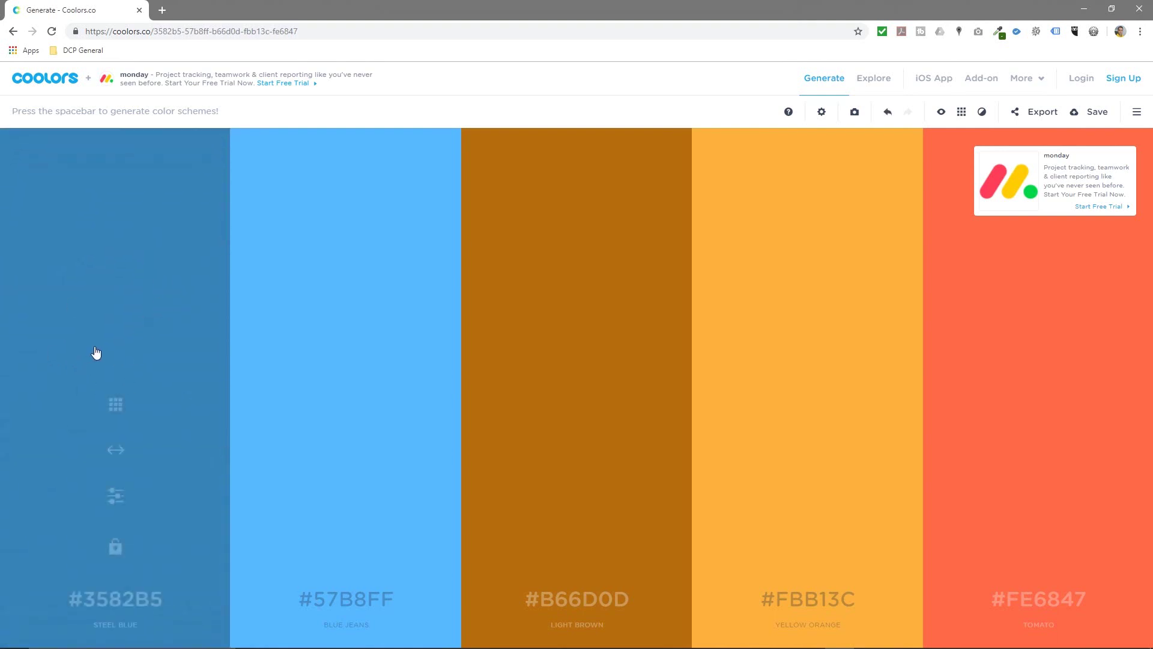
left_click_drag(115, 454, 127, 426)
left_click(114, 497)
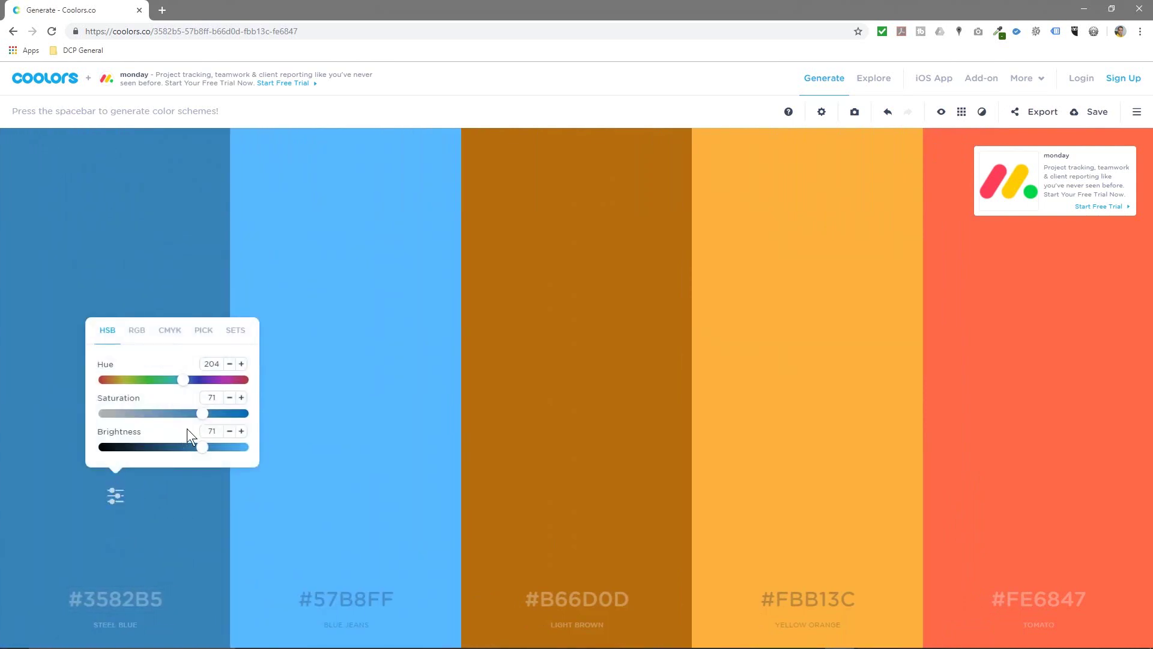
left_click_drag(204, 413, 213, 418)
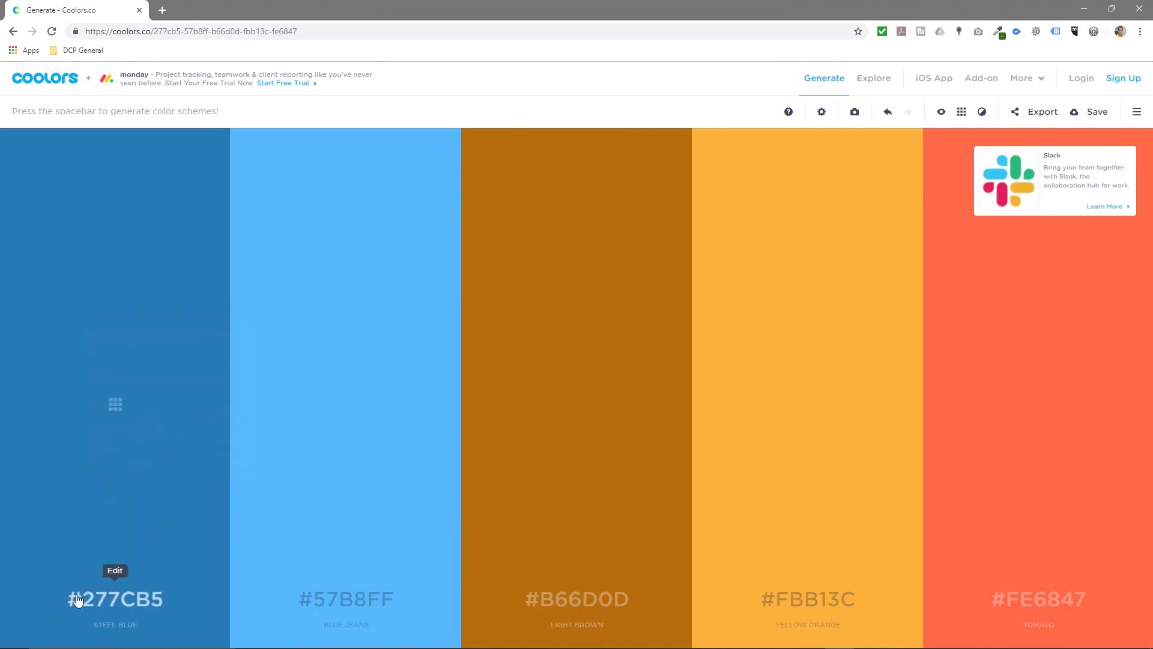
- Select Steel Blue's hex code and toggle its lock on and off
mouse_move(114, 586)
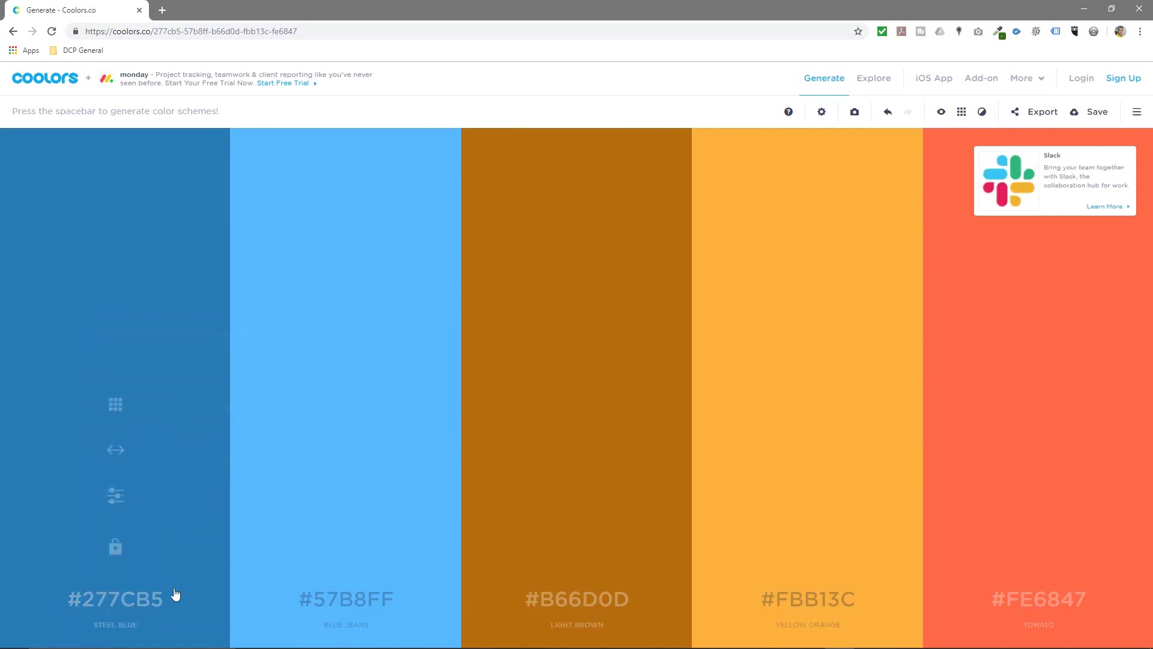
left_click(154, 607)
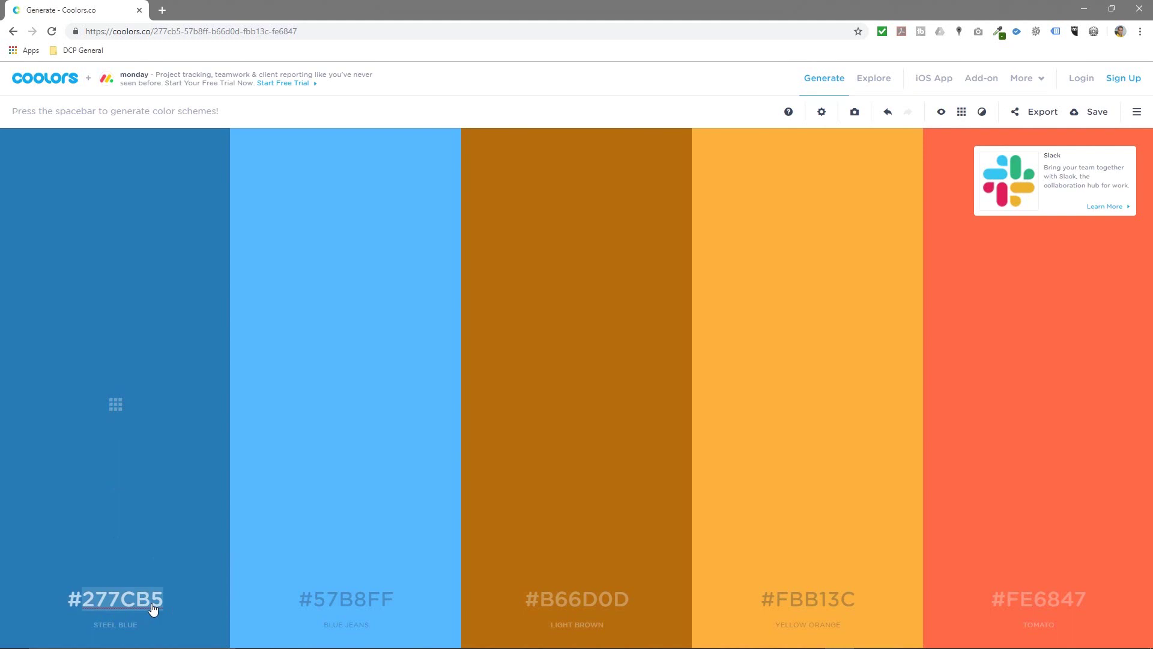
mouse_move(285, 439)
mouse_move(179, 363)
left_click(111, 546)
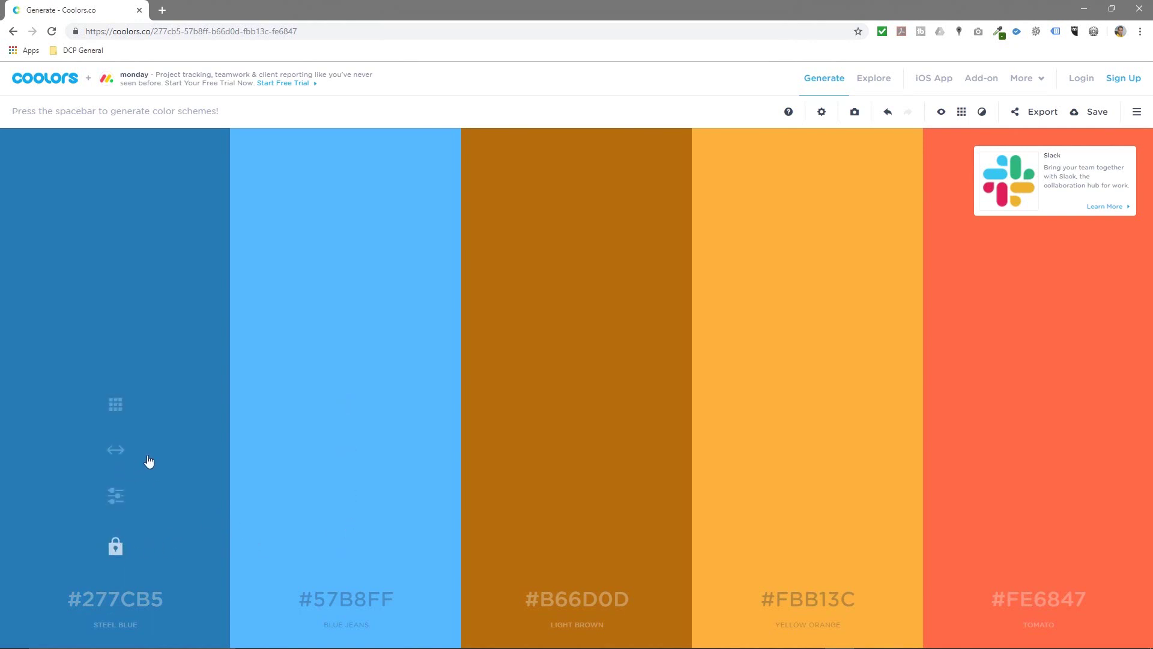
left_click_drag(112, 454, 196, 457)
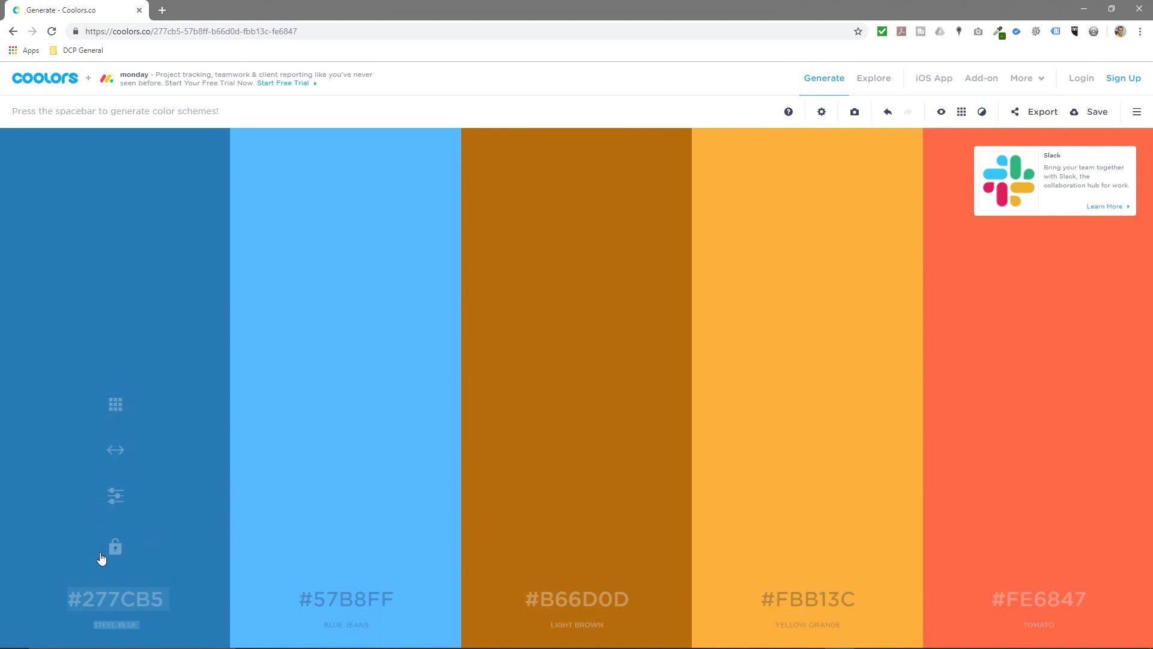
left_click(117, 552)
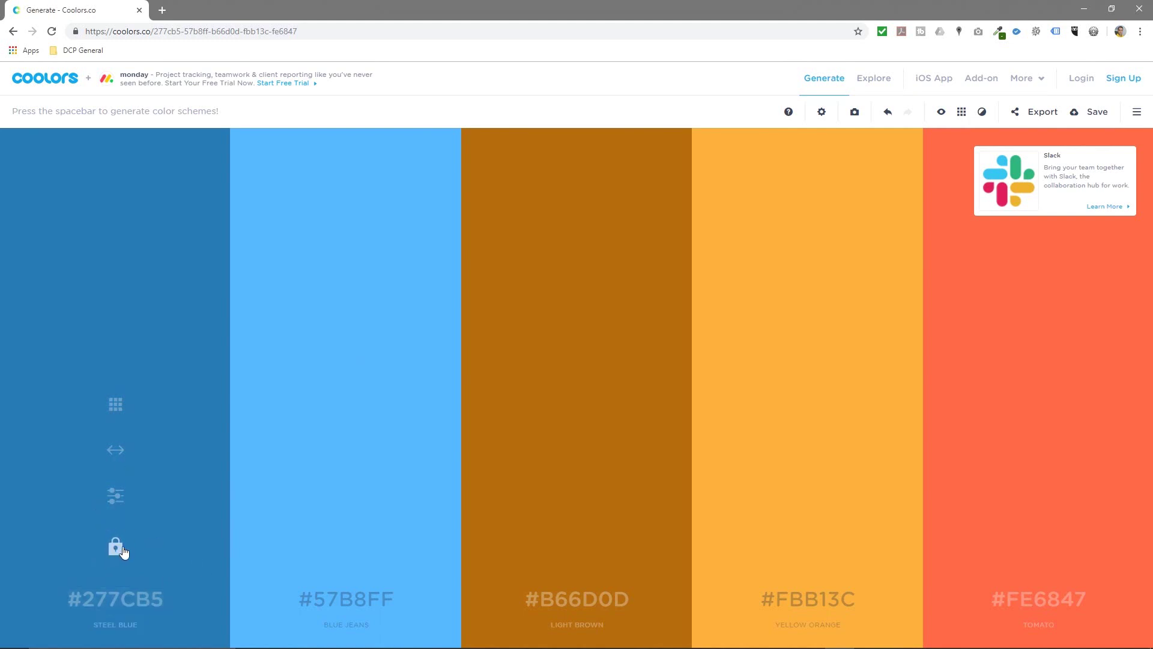
left_click(116, 550)
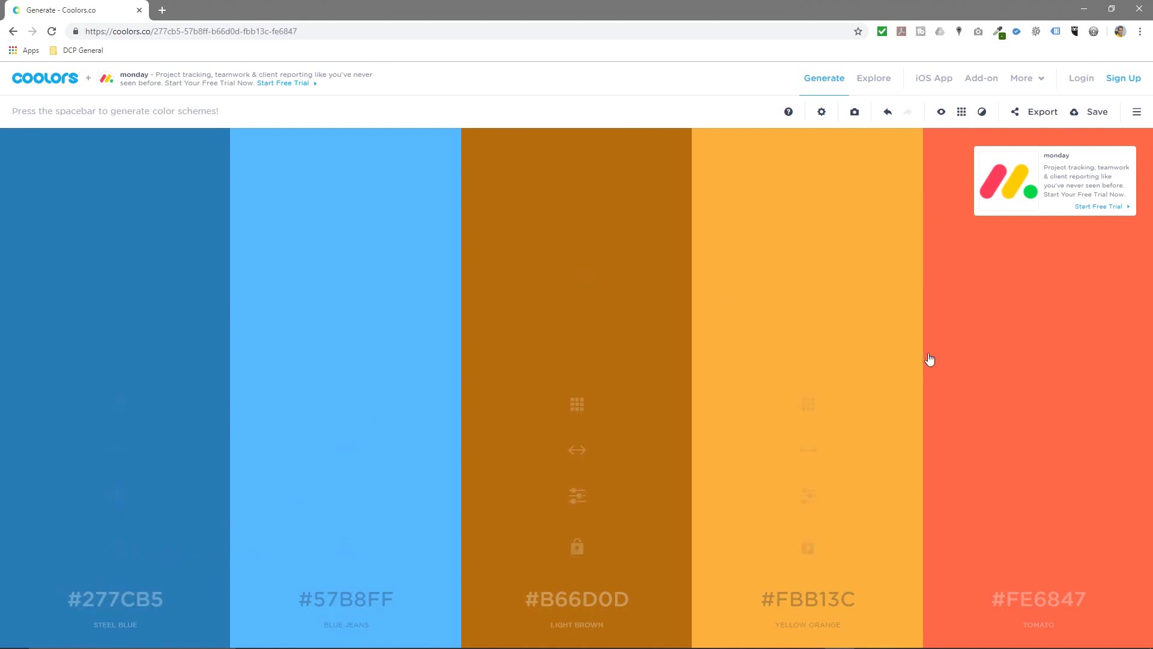
left_click(821, 113)
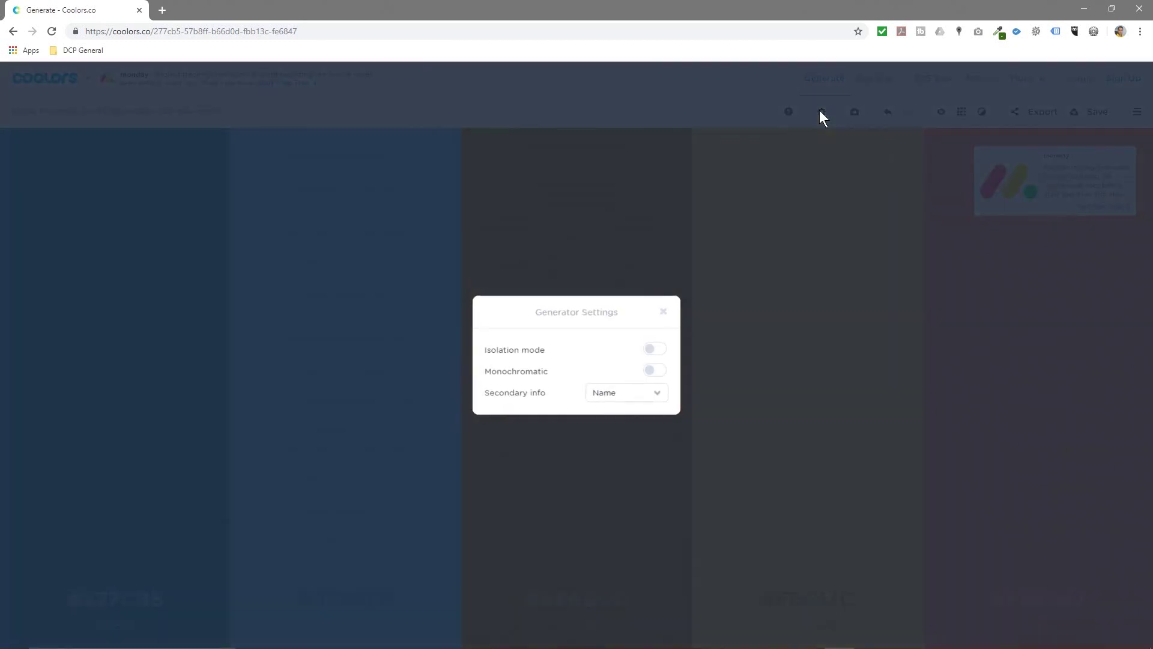
left_click(653, 352)
left_click(665, 312)
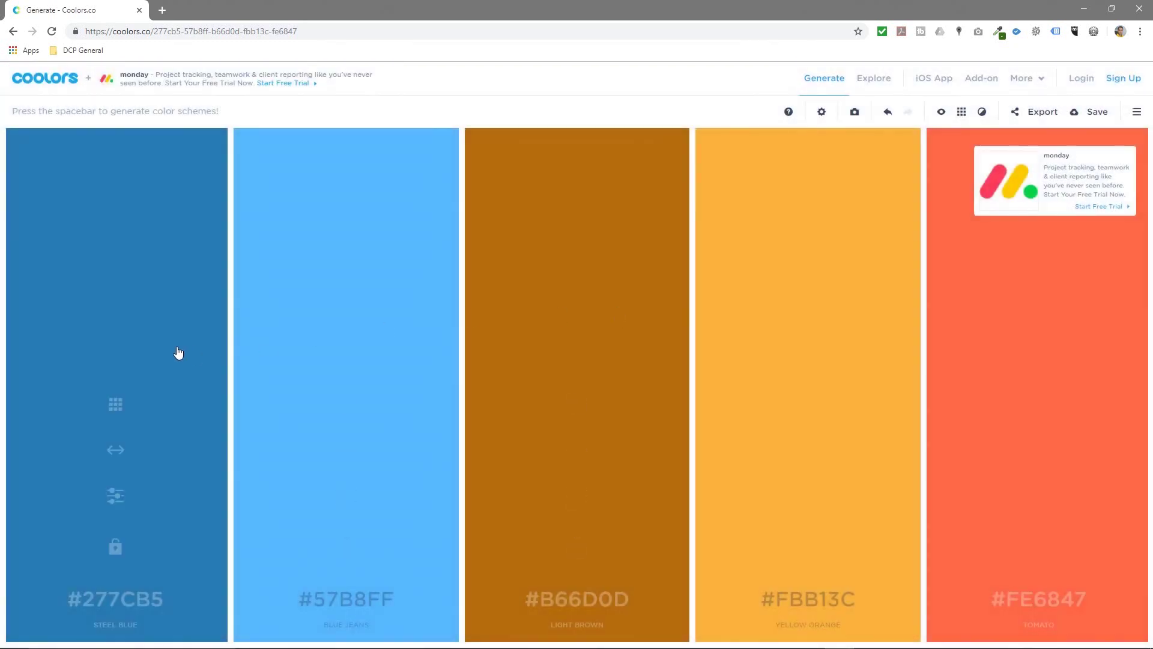
left_click_drag(157, 314, 414, 310)
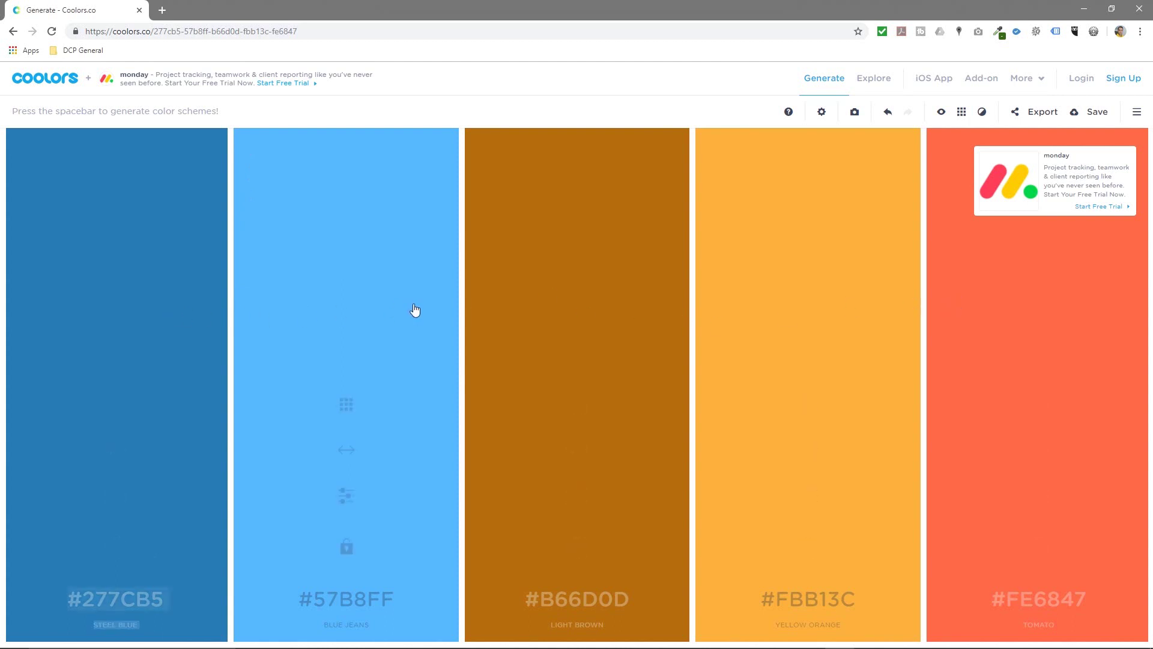
mouse_move(112, 451)
left_mouse_down()
mouse_move(240, 450)
mouse_move(120, 451)
left_mouse_up()
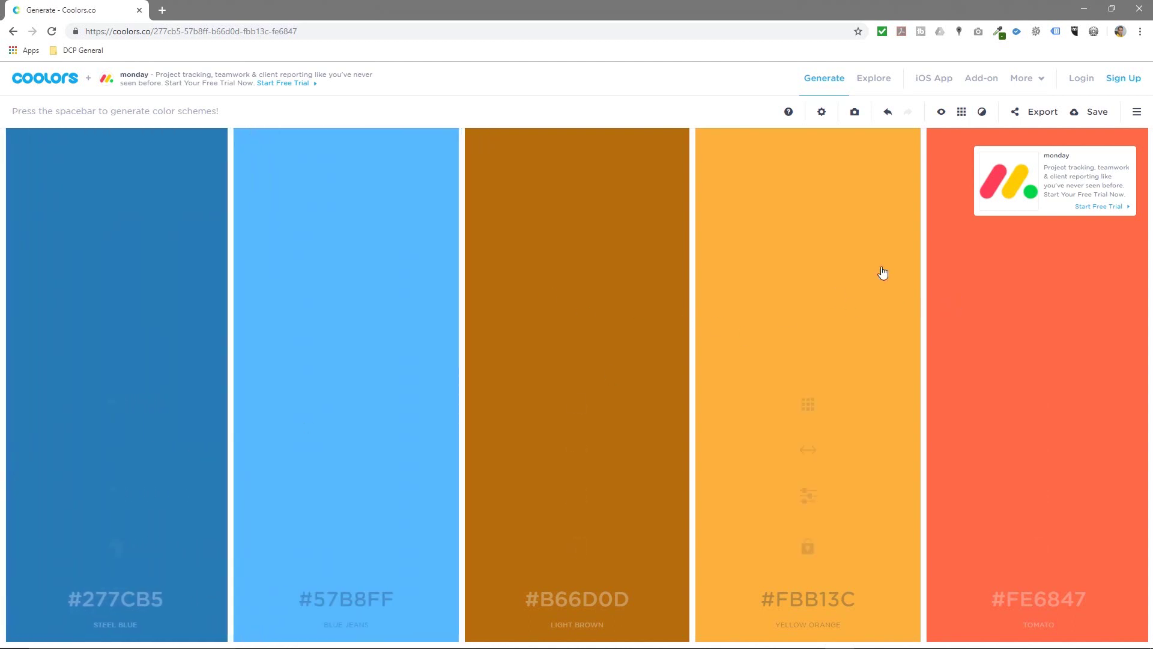
left_click(823, 112)
left_click(655, 349)
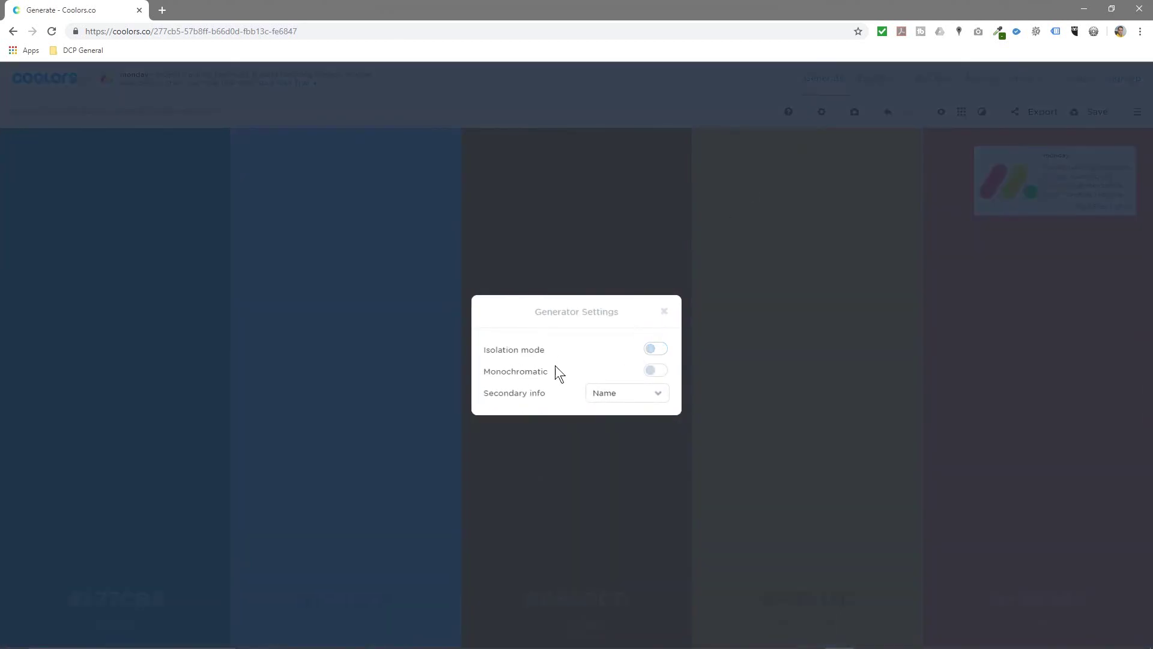
left_click(663, 312)
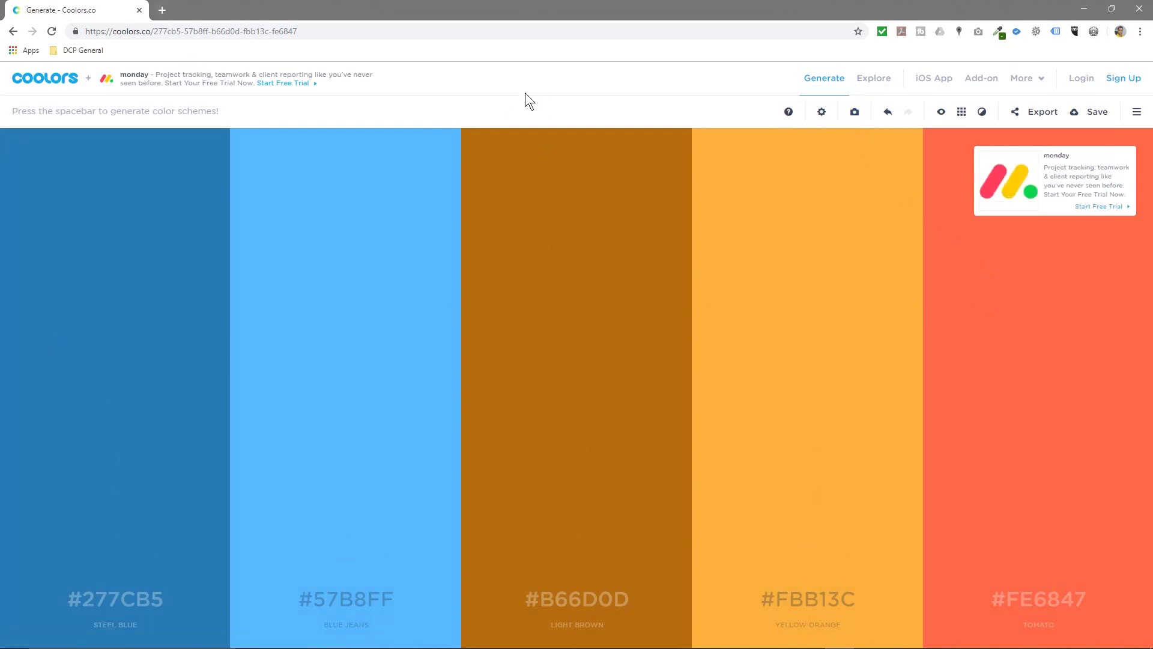
left_click(164, 6)
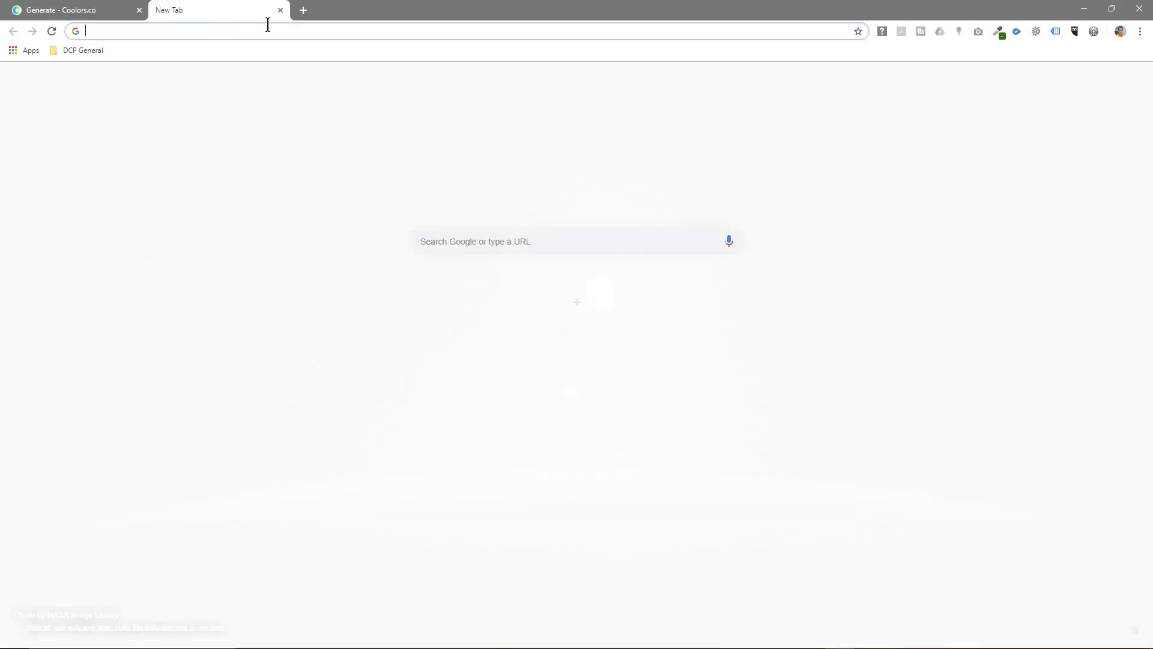
- Open the Sale Scope project from the DCP Web Designers portfolio
type("dcpweb.co.uk")
key("Return")
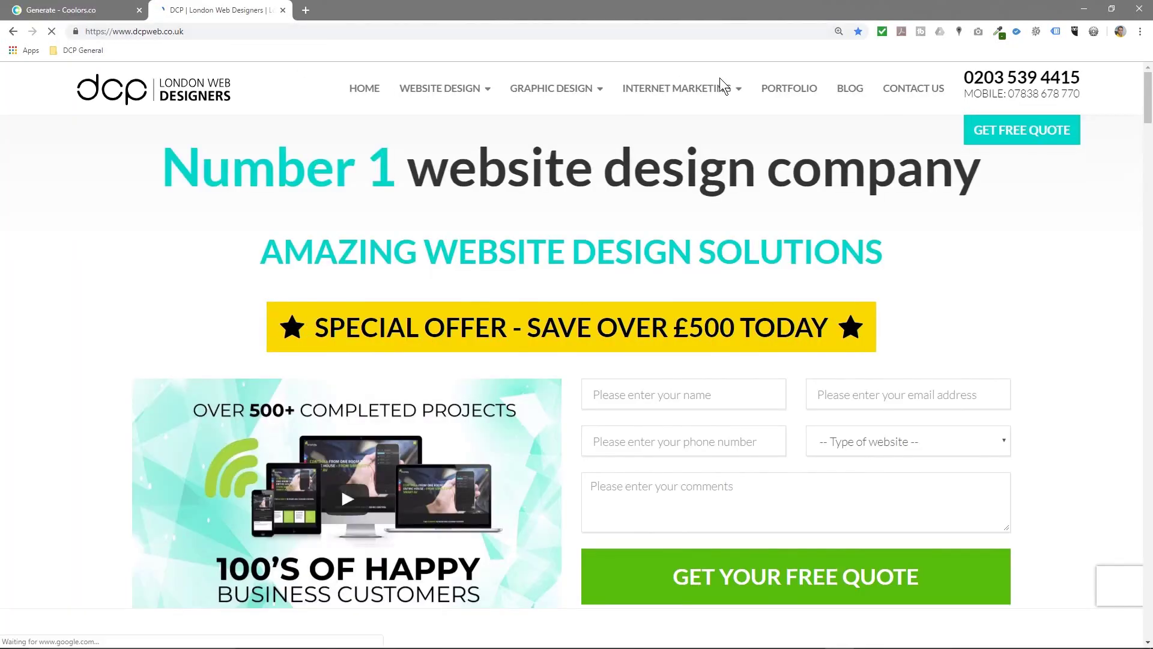
left_click(791, 90)
mouse_move(496, 368)
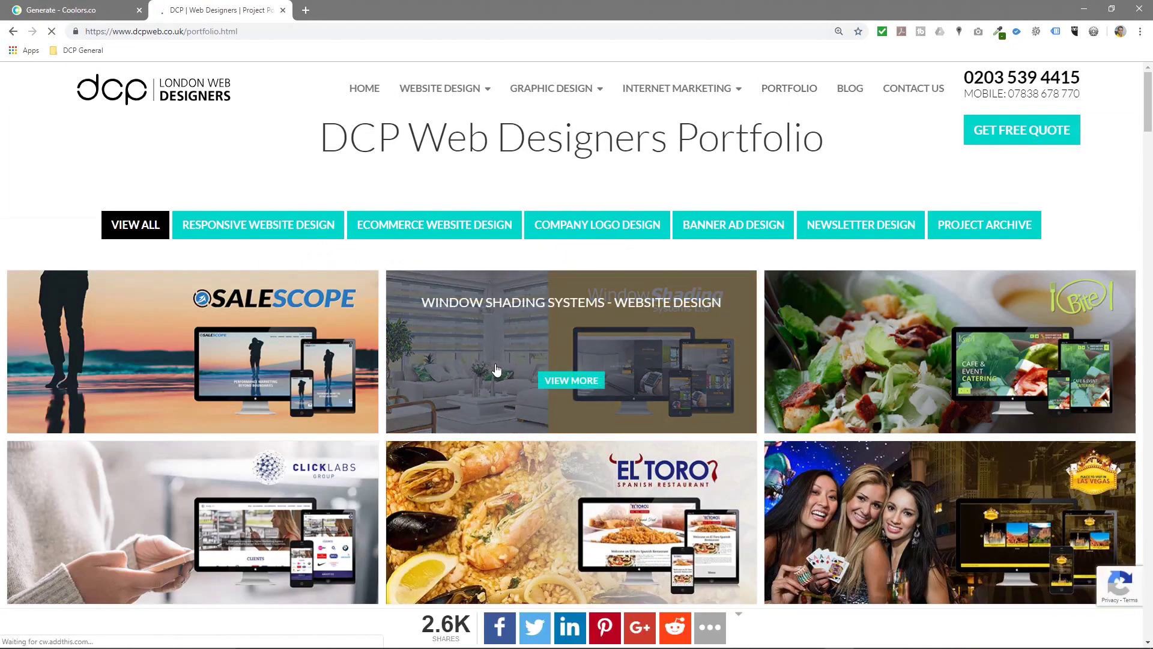
mouse_move(309, 366)
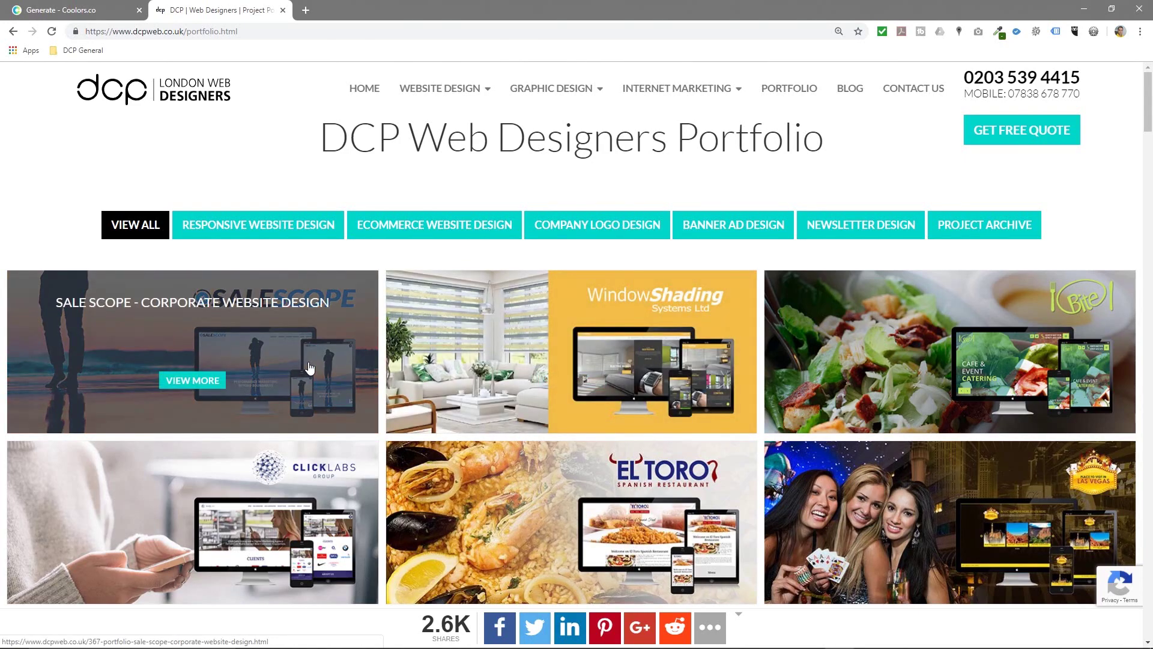
left_click(272, 367)
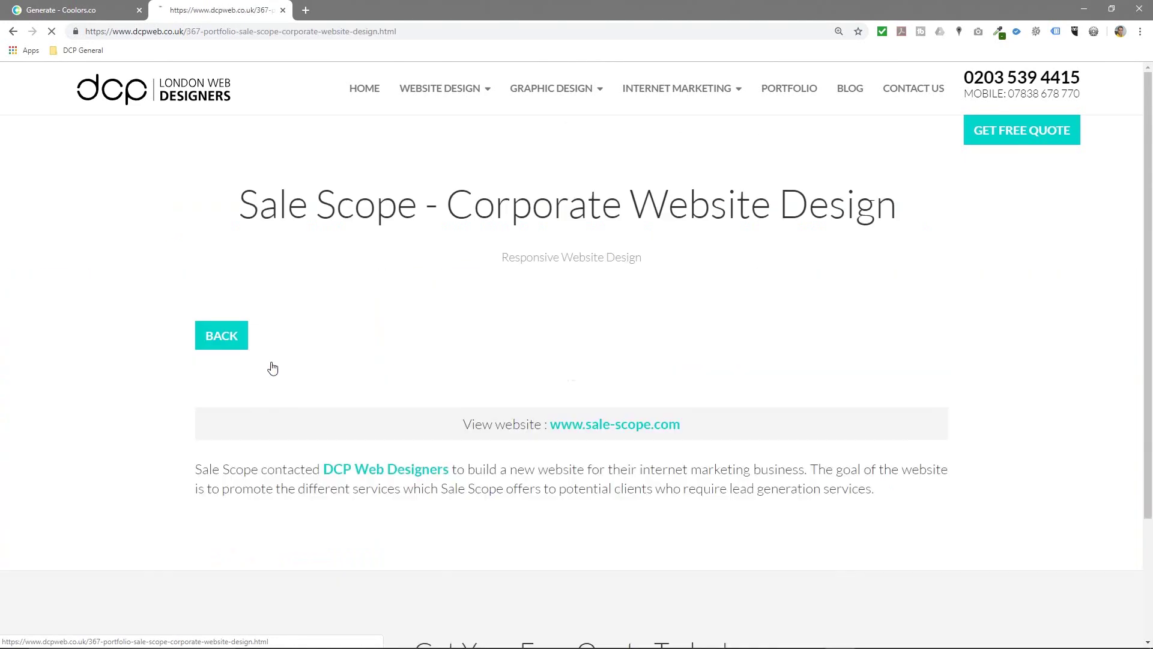
- Save the Sale Scope hero photo onto the desktop by dragging it there
left_click_drag(610, 9, 354, 15)
left_click_drag(282, 511, 1015, 354)
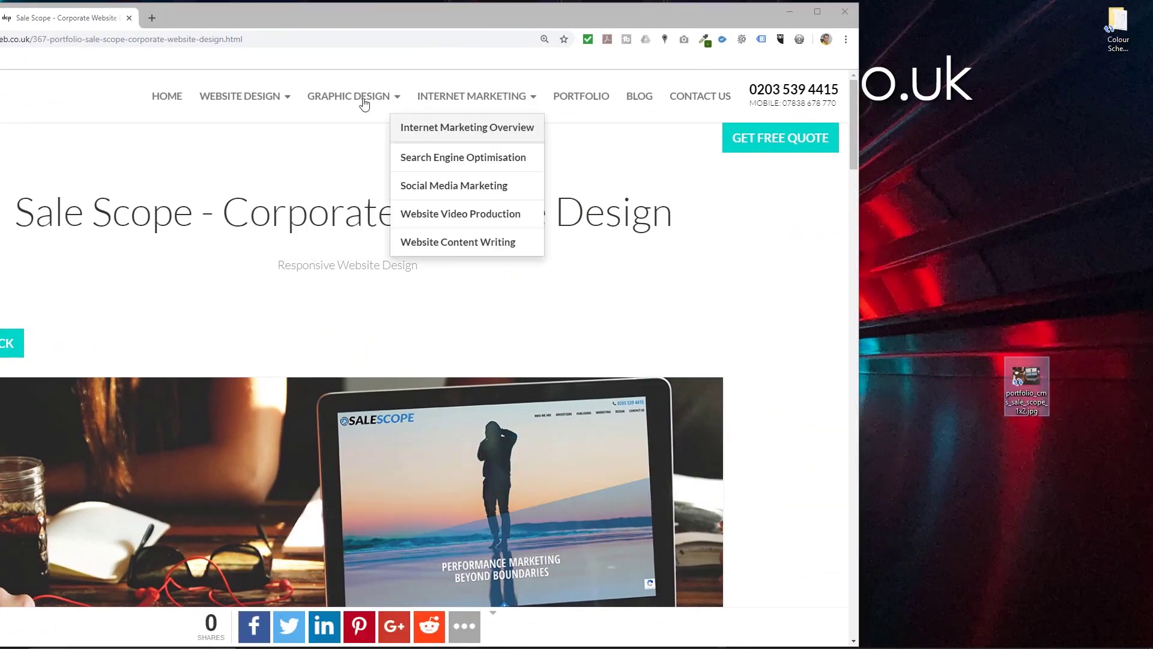
left_click_drag(179, 20, 414, 12)
- Load the saved Sale Scope photo into Coolors' pick-colours-from-image dialog
left_click(141, 22)
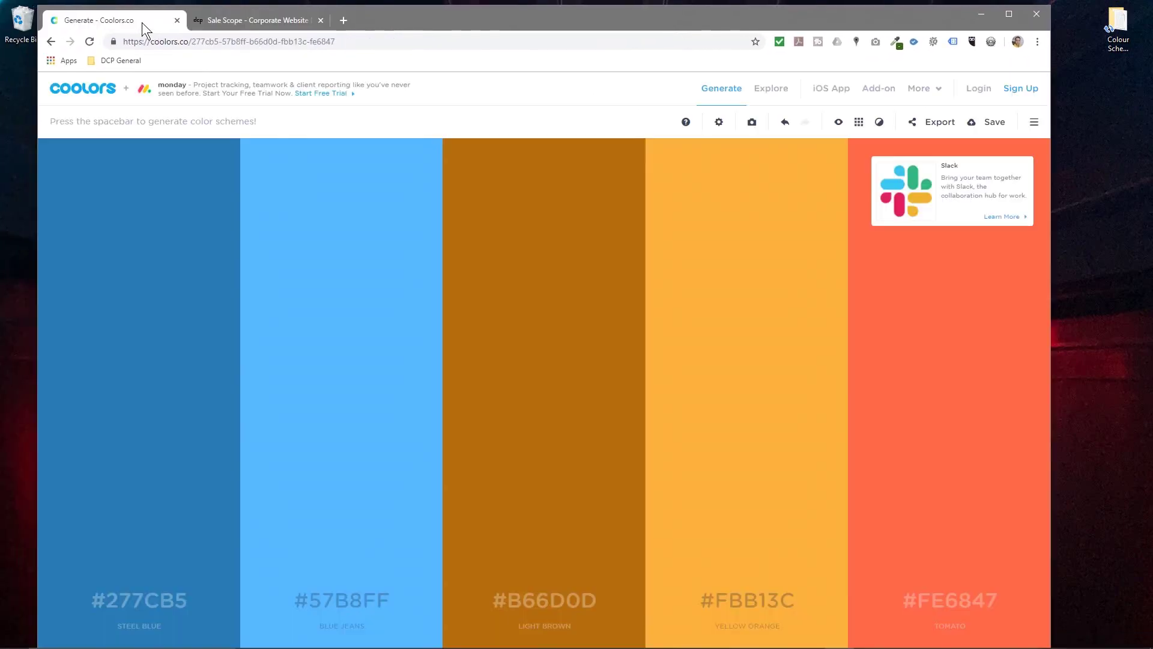
left_click_drag(718, 23, 665, 17)
left_click_drag(1046, 389, 1105, 377)
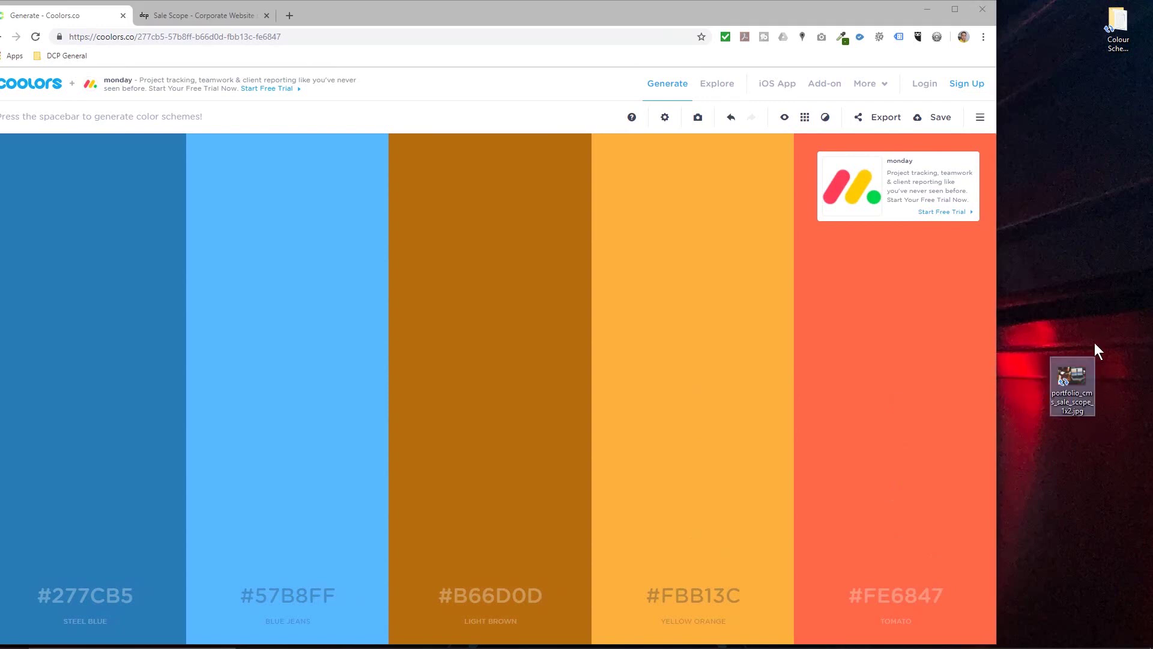
left_click(696, 119)
left_click_drag(1069, 377, 498, 313)
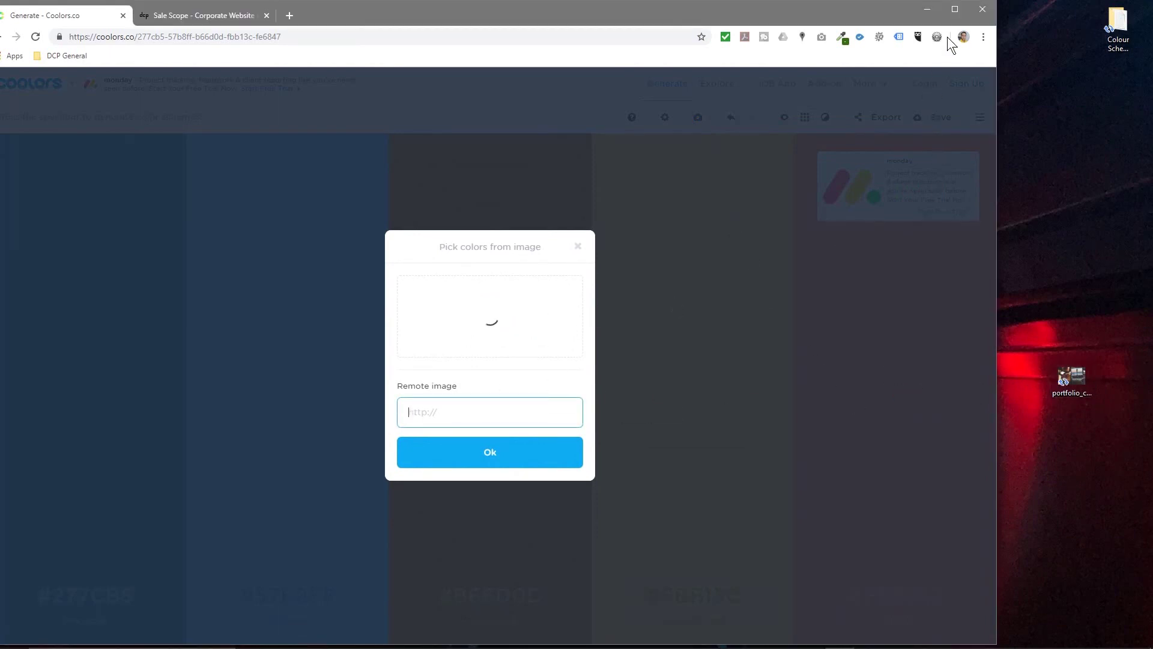
left_click(955, 9)
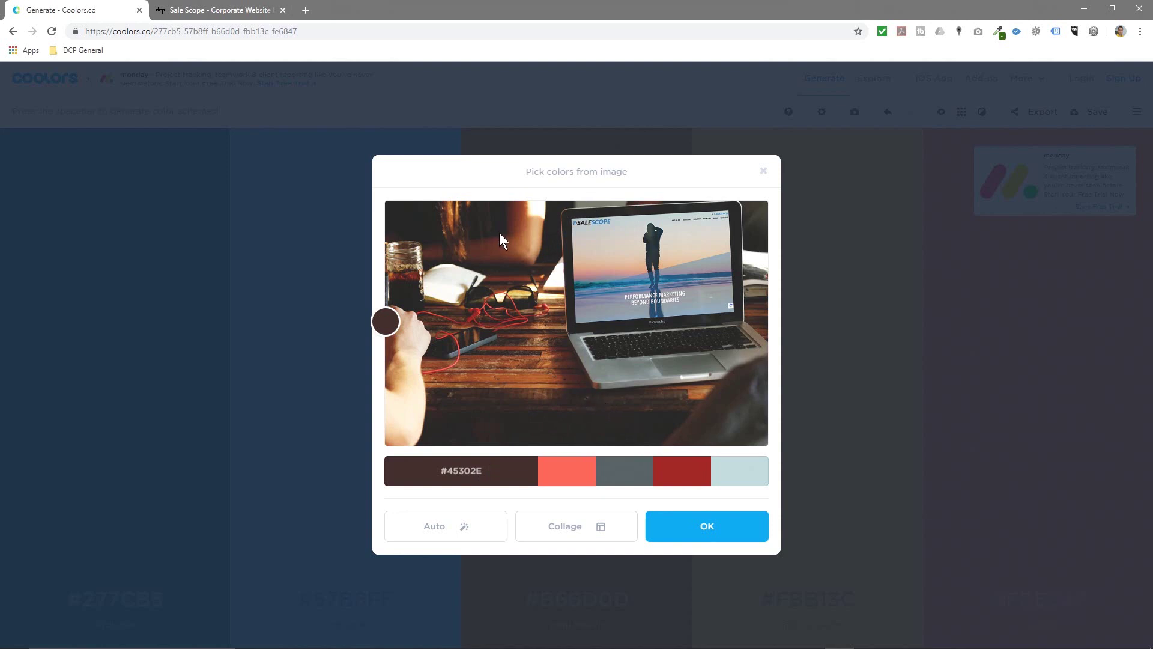
- Sample colours from the photo, including #E2463C, #1C628B, #7B8586 and #3B302A, and create a collage
left_click_drag(386, 317, 512, 300)
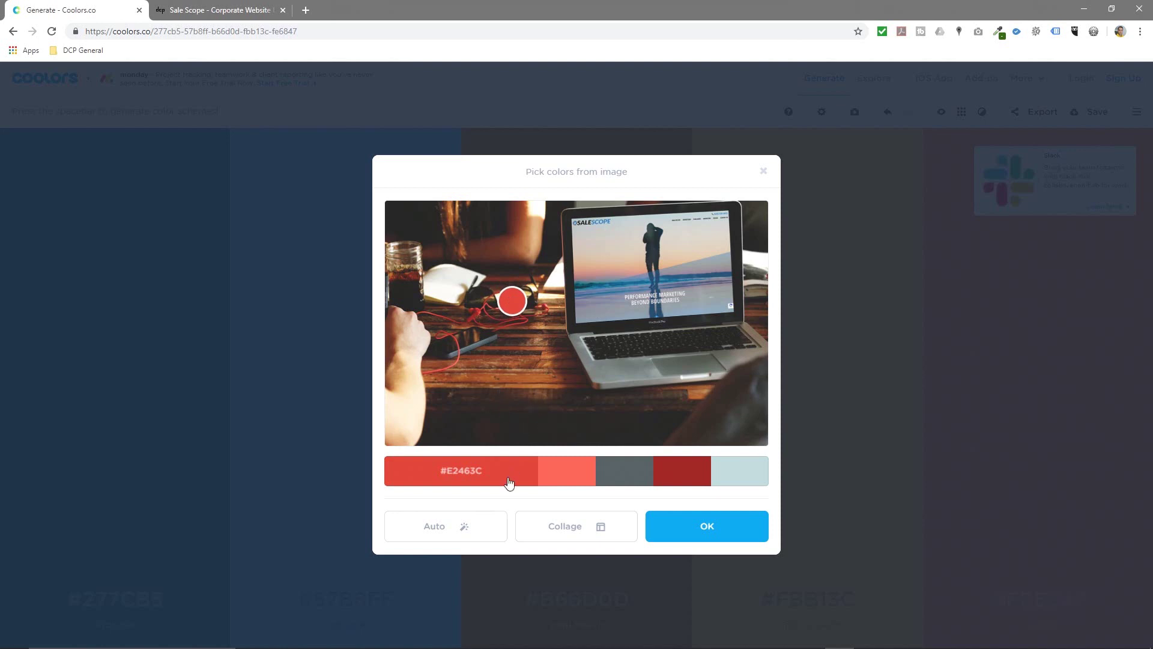
left_click(572, 476)
left_click_drag(444, 366, 418, 349)
left_click_drag(464, 340, 647, 282)
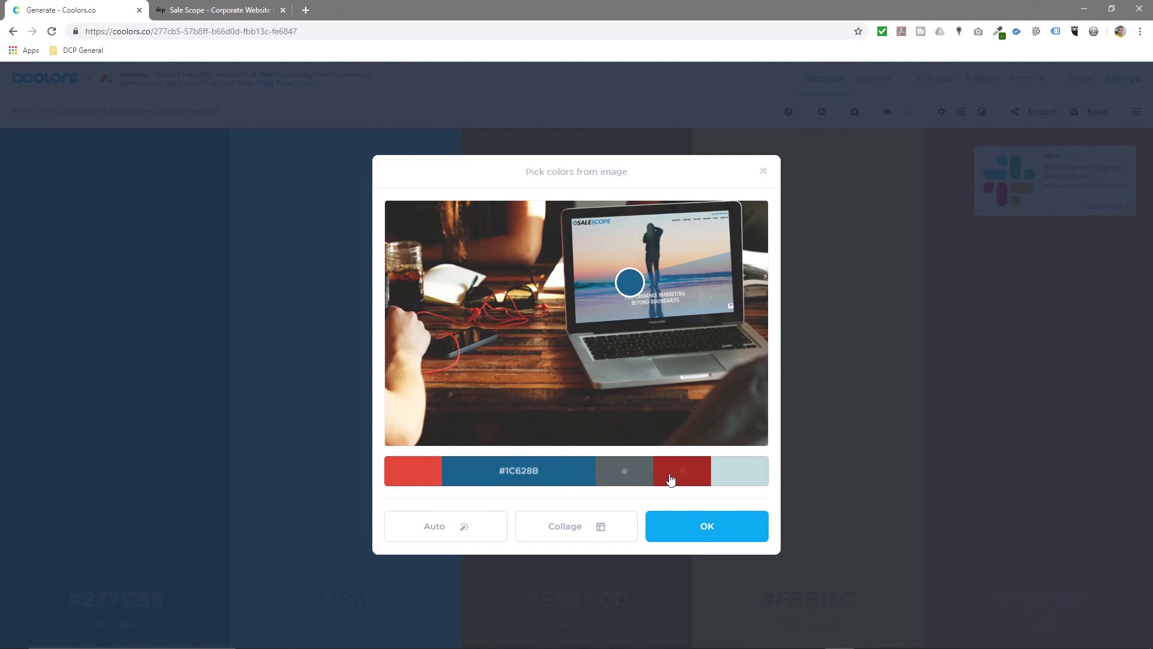
left_click(631, 471)
left_click_drag(574, 319, 620, 371)
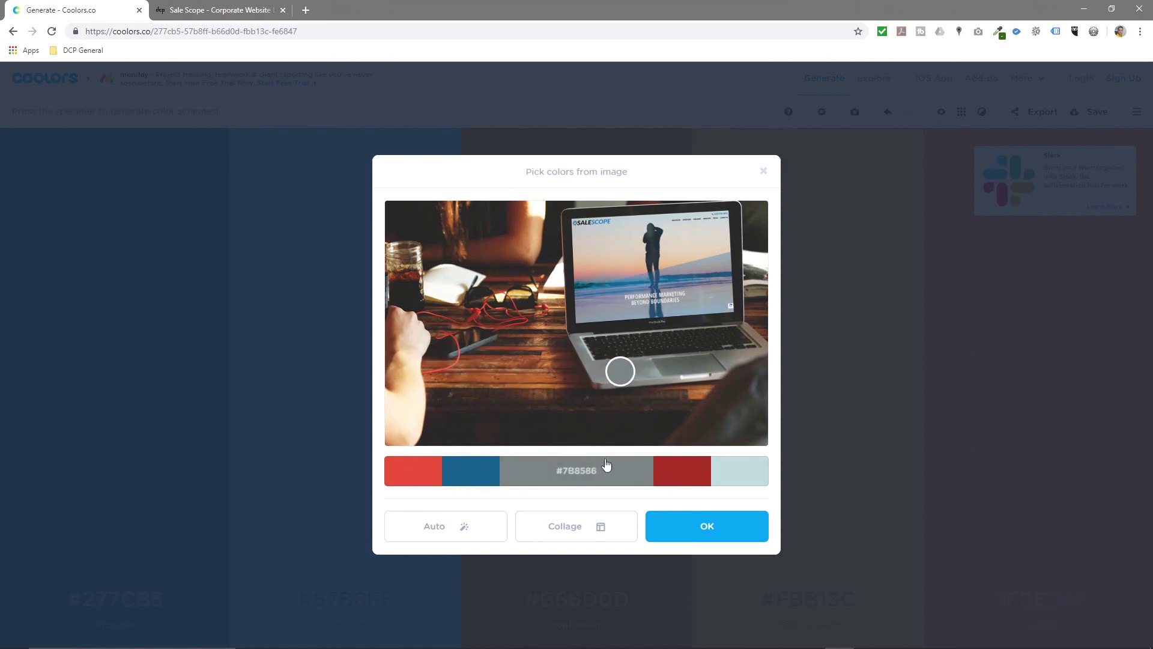
left_click(683, 471)
left_click_drag(432, 314, 728, 381)
left_click(744, 472)
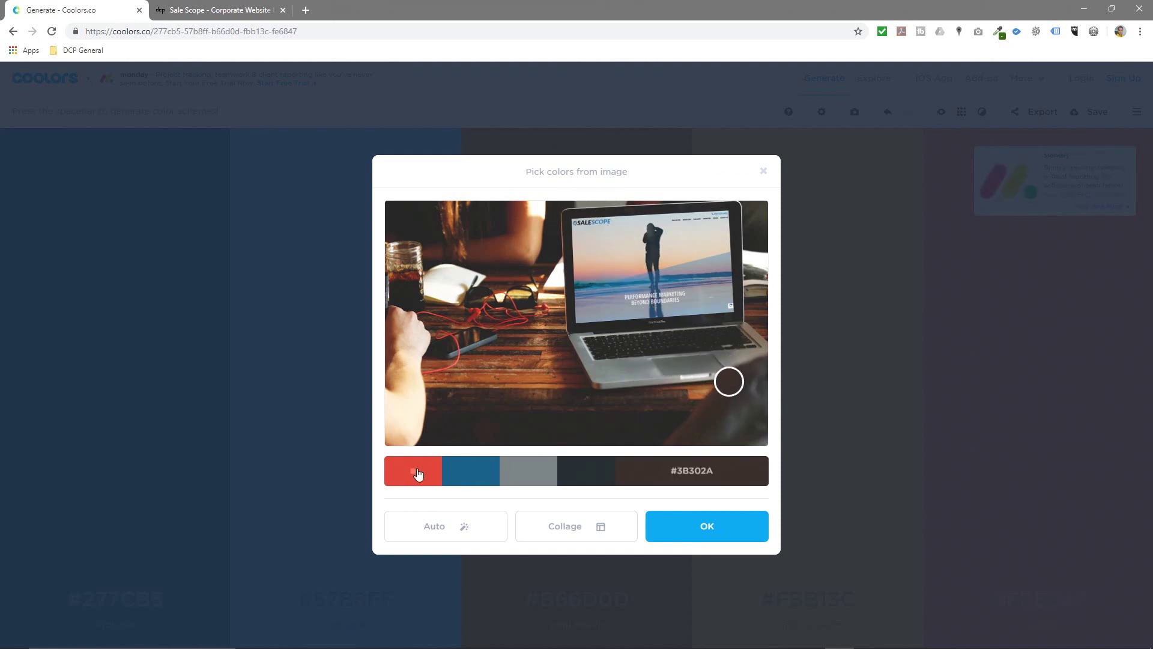
left_click(589, 528)
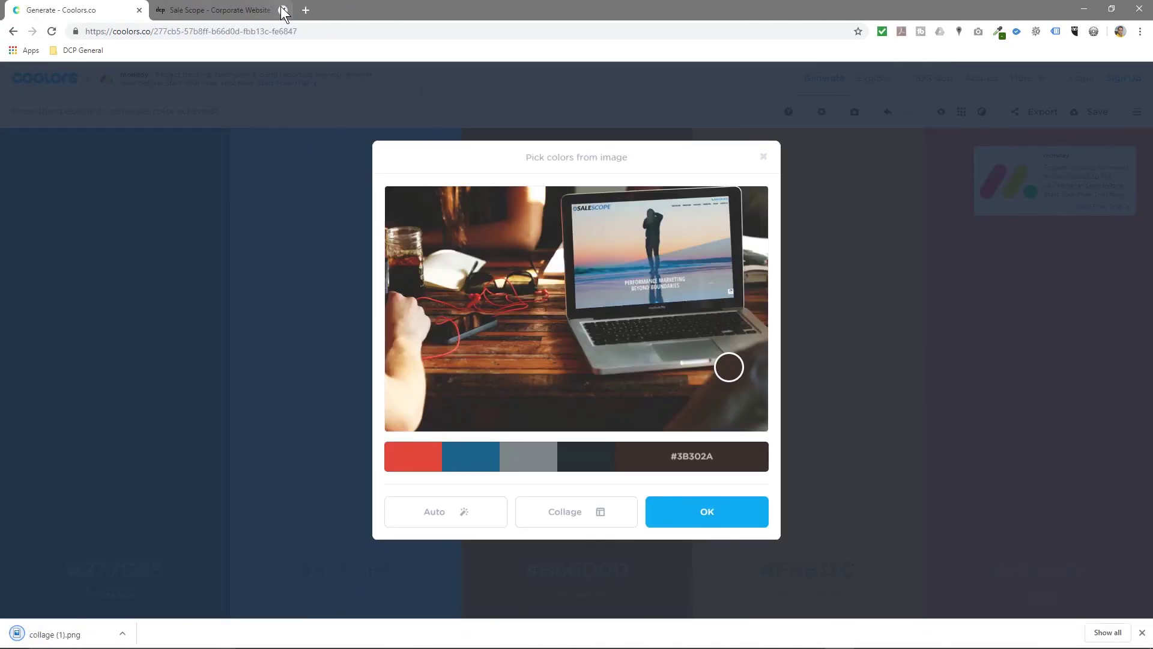
- Close the Sale Scope tab, view collage (1).png in Photos, then close Photos
left_click(282, 9)
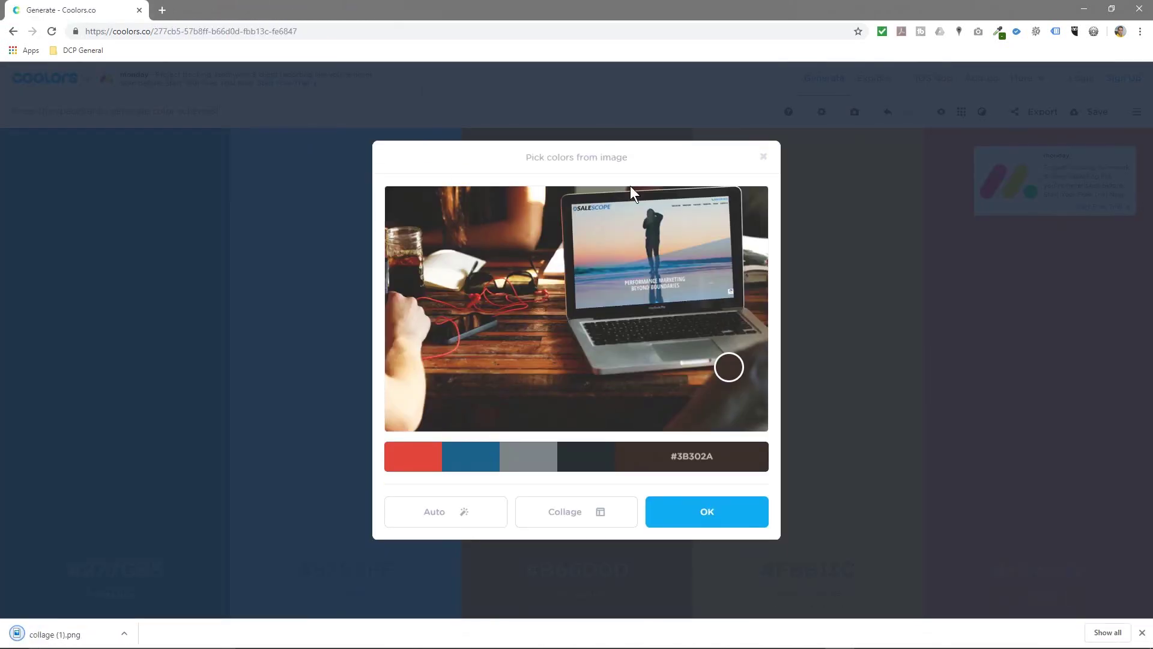
left_click(90, 636)
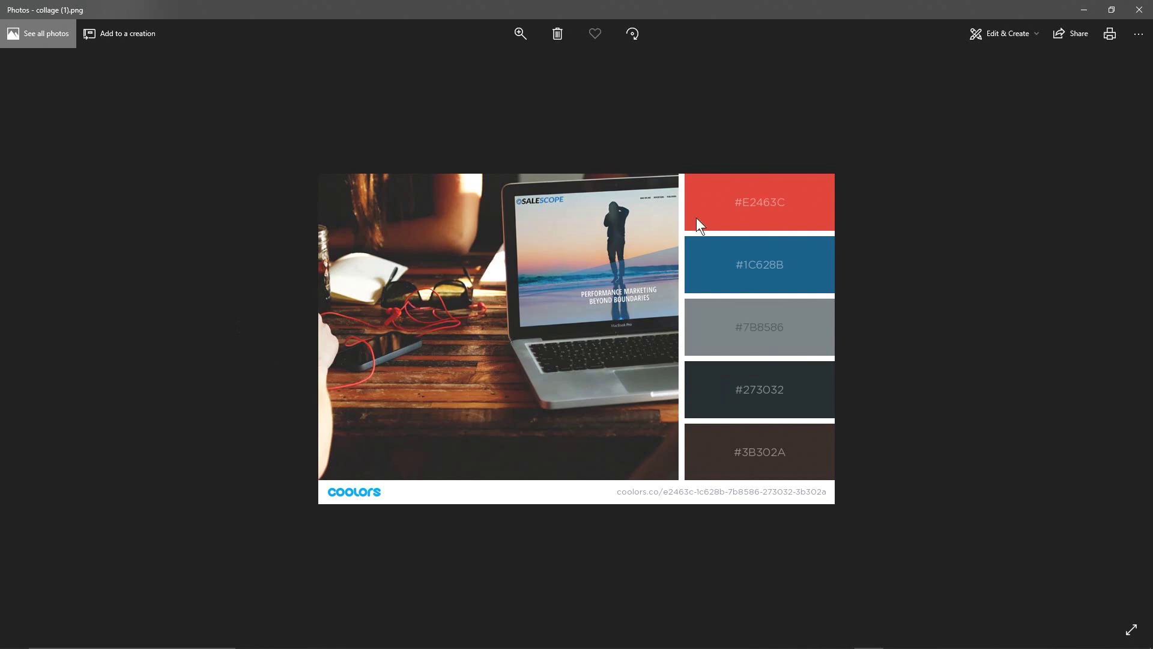
left_click(1139, 10)
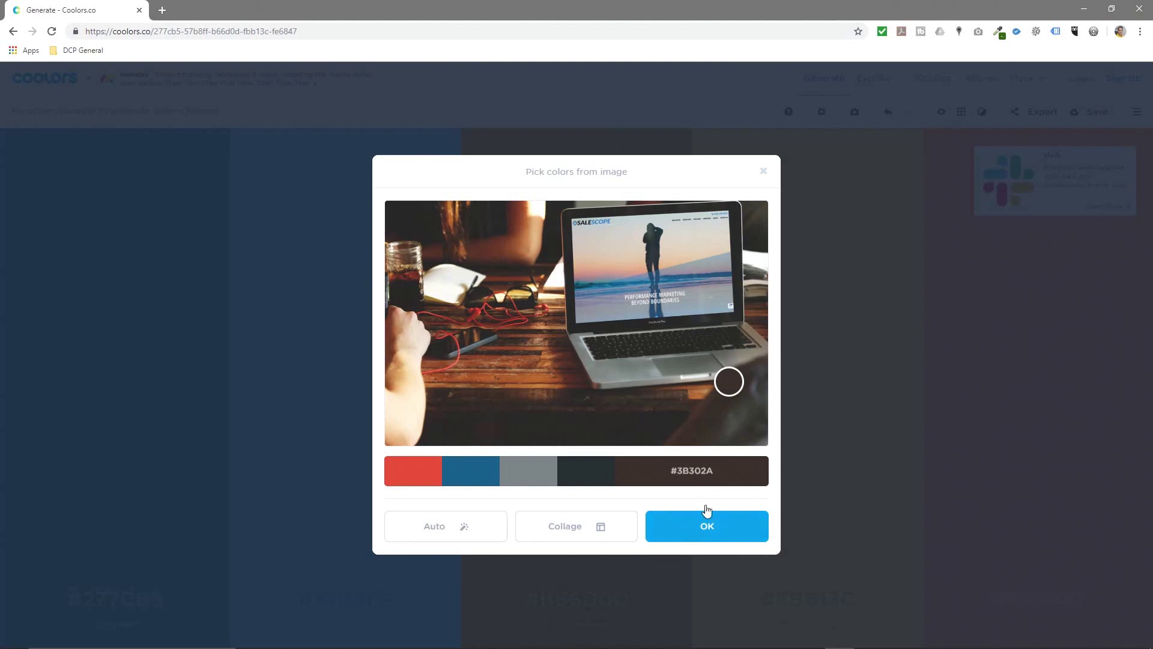
- Cycle Auto palettes from the photo and apply #78492F, #9A5E29, #3B8FB0, #9E7A82, #7A6C52
left_click(455, 528)
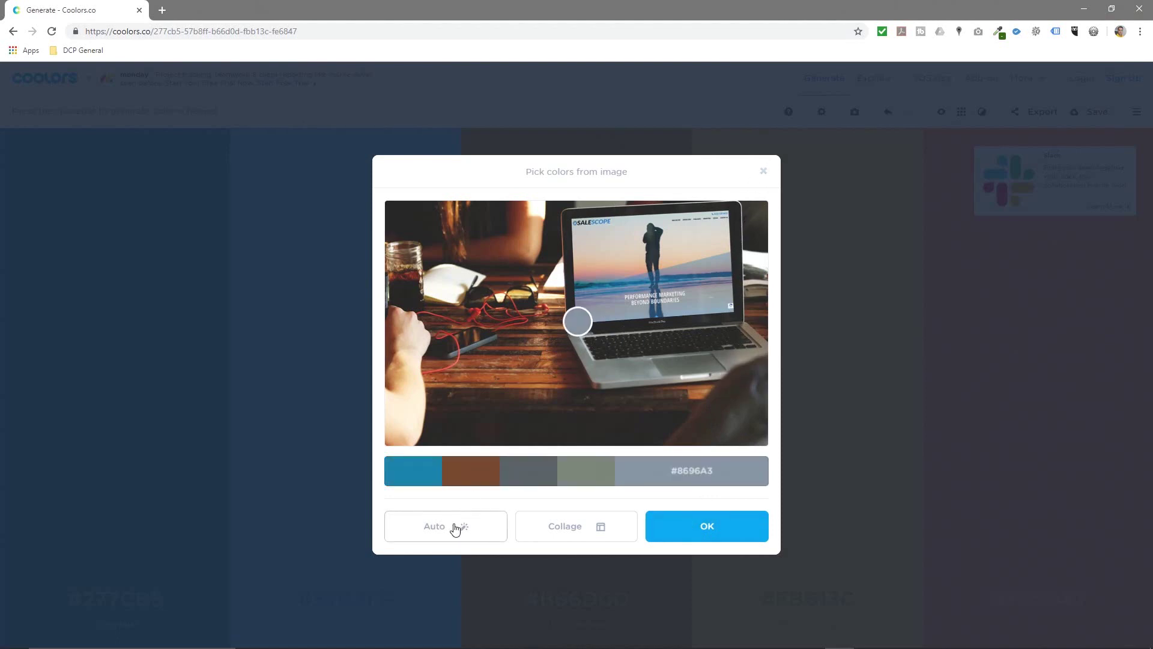
left_click(452, 529)
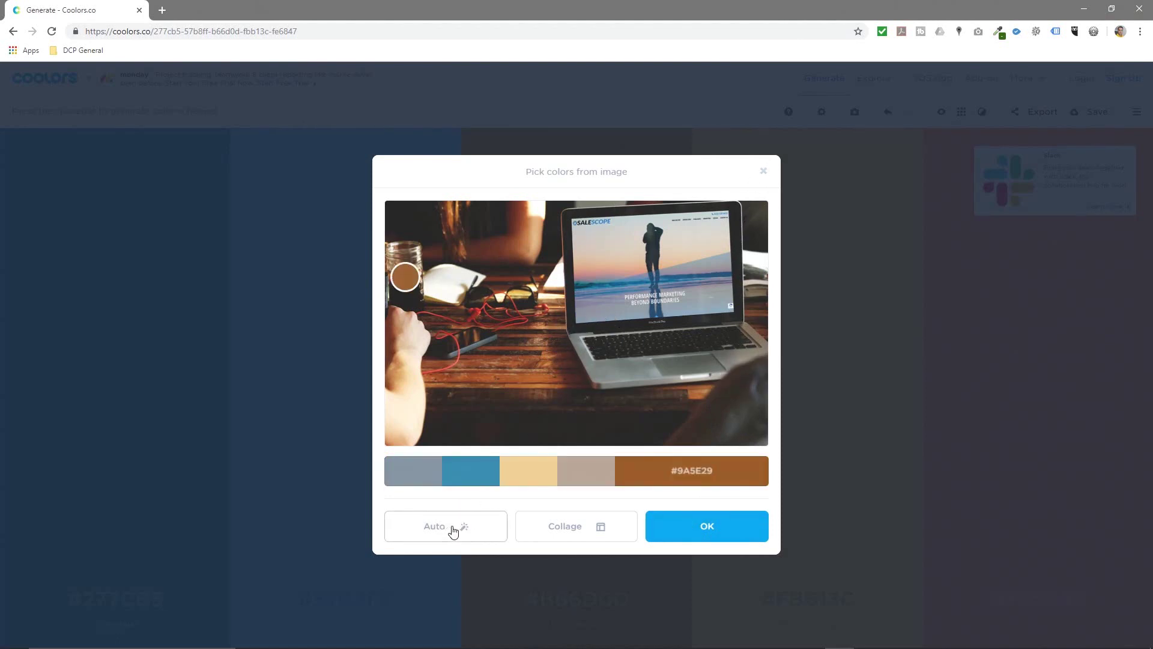
left_click(452, 528)
left_click(454, 529)
left_click(453, 529)
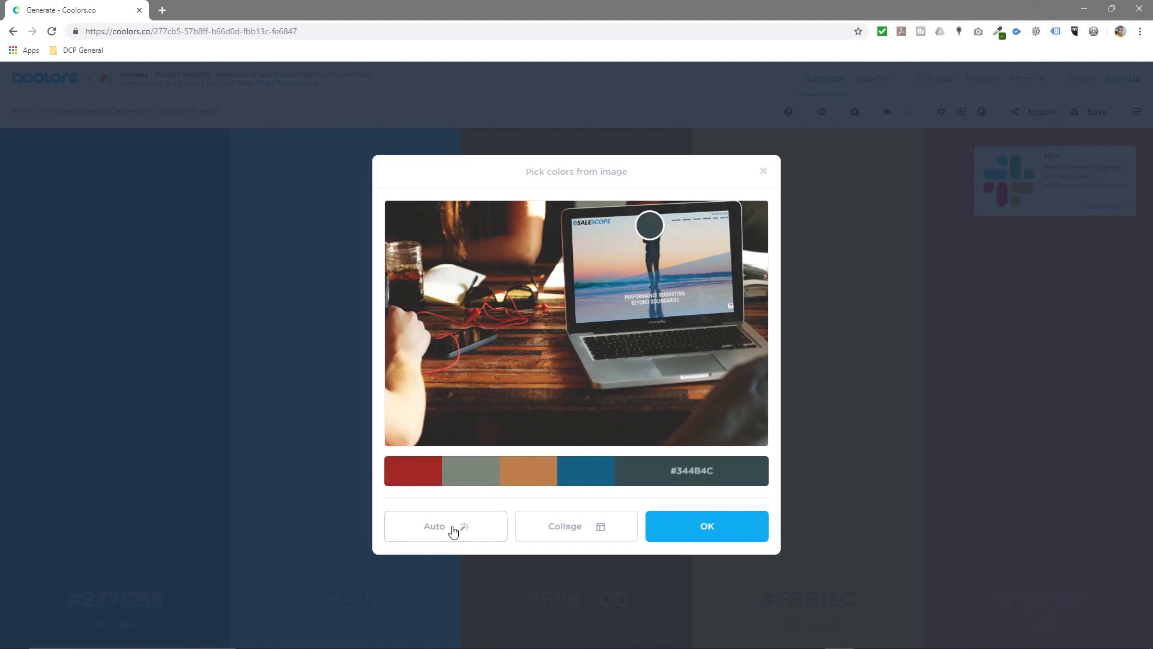
left_click(454, 528)
left_click(453, 528)
left_click(454, 529)
left_click(453, 529)
left_click(454, 529)
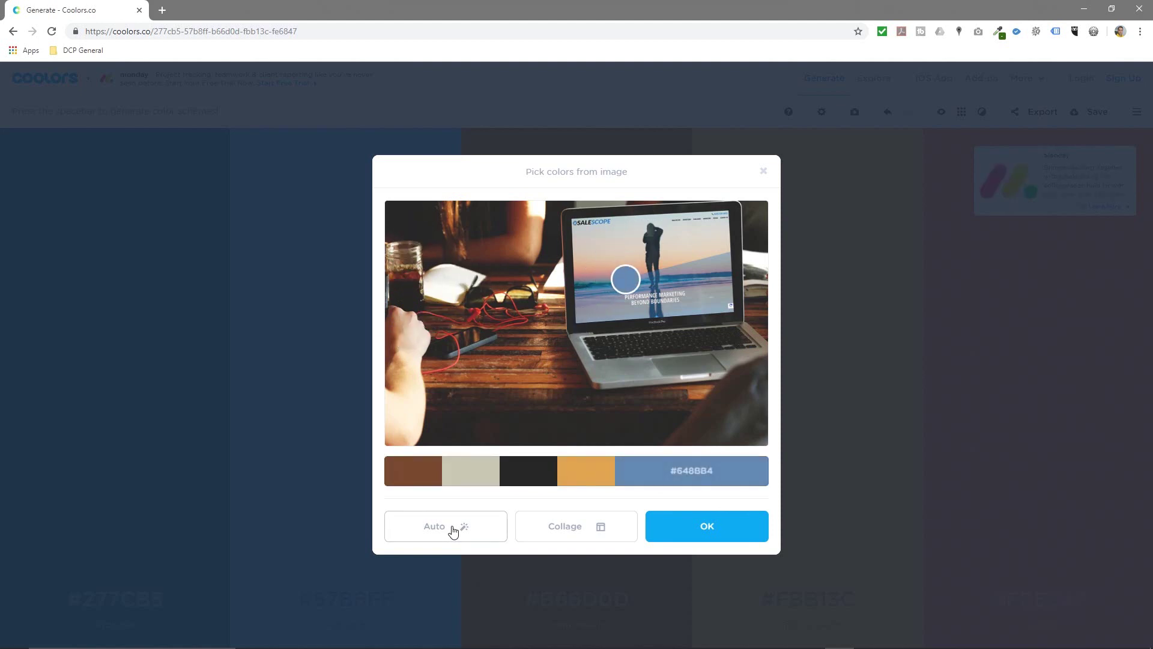
left_click(454, 529)
left_click(454, 528)
left_click(453, 528)
left_click(454, 529)
left_click(454, 529)
left_click(454, 528)
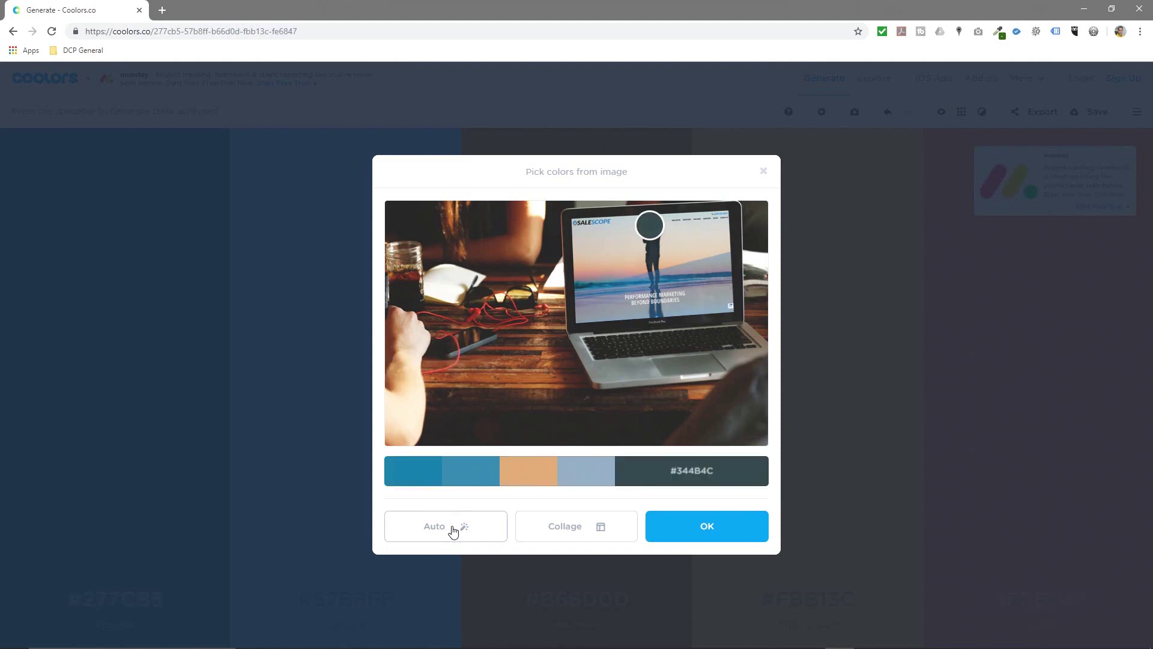
left_click(454, 529)
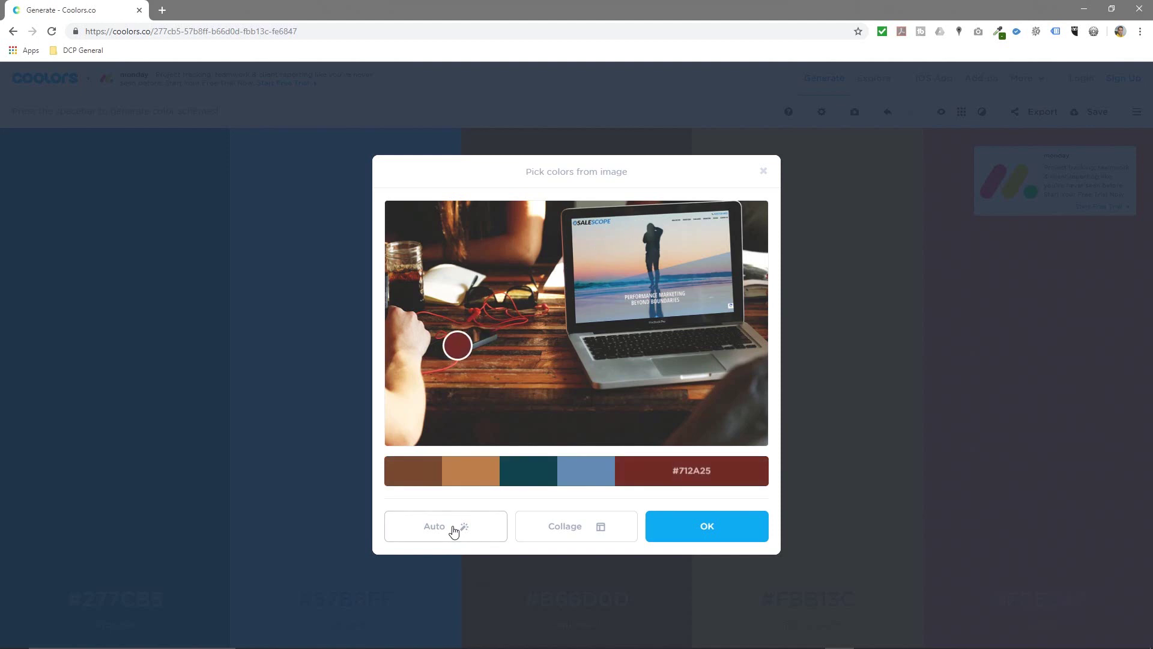
left_click(454, 530)
left_click(461, 529)
left_click(462, 529)
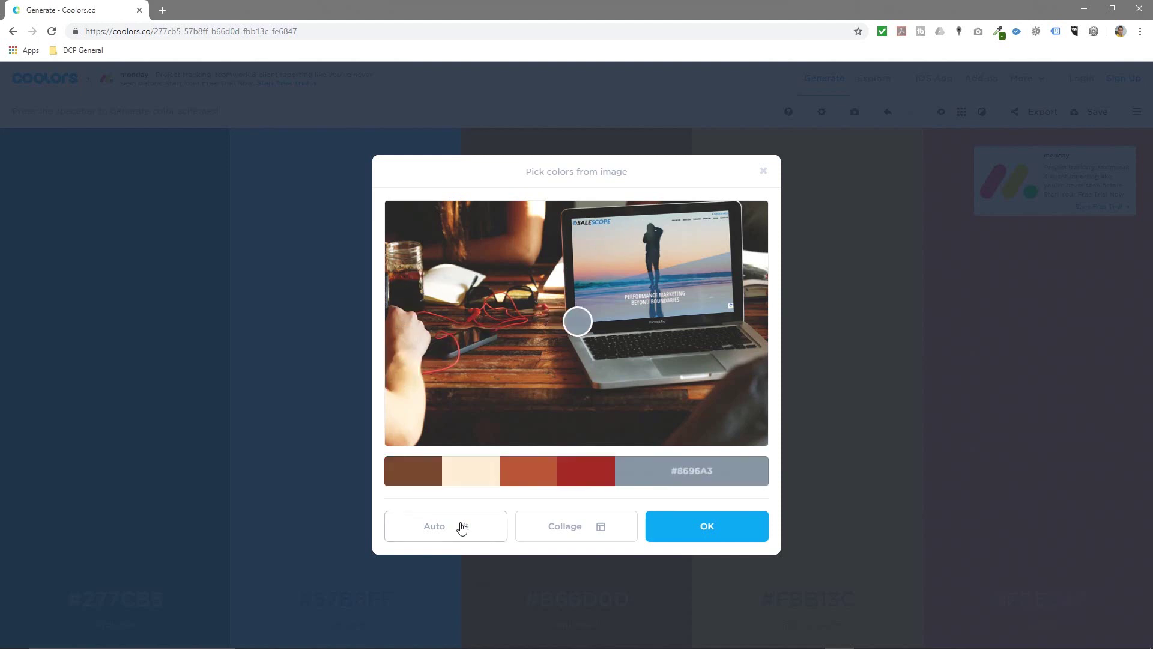
left_click(461, 527)
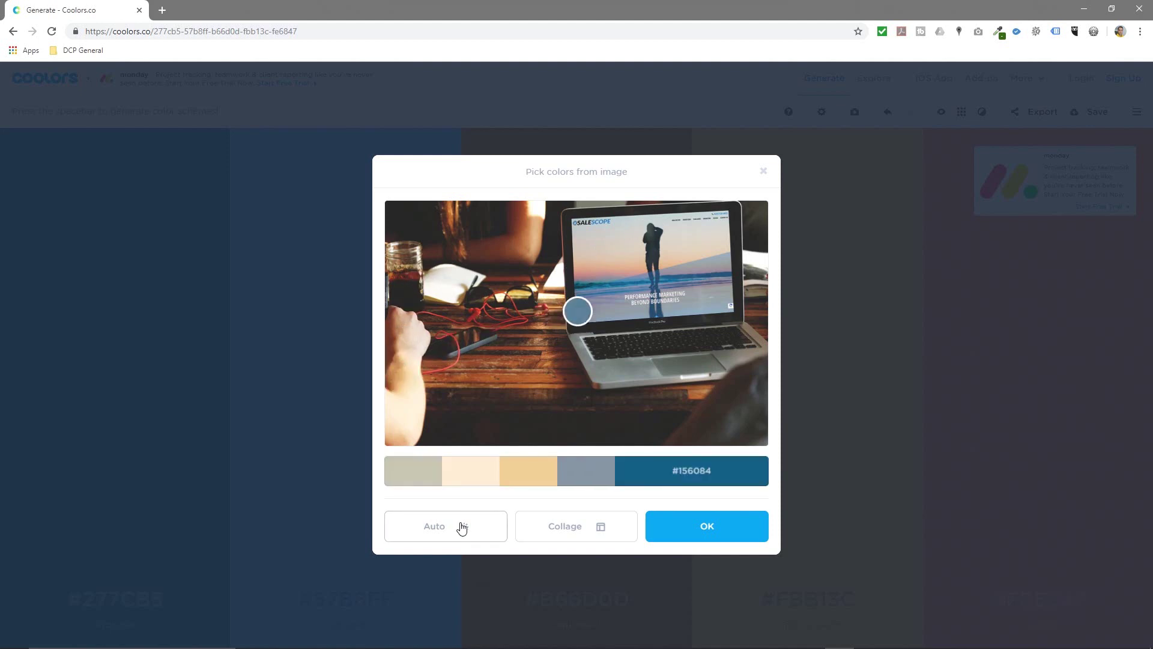
left_click(461, 527)
left_click(461, 528)
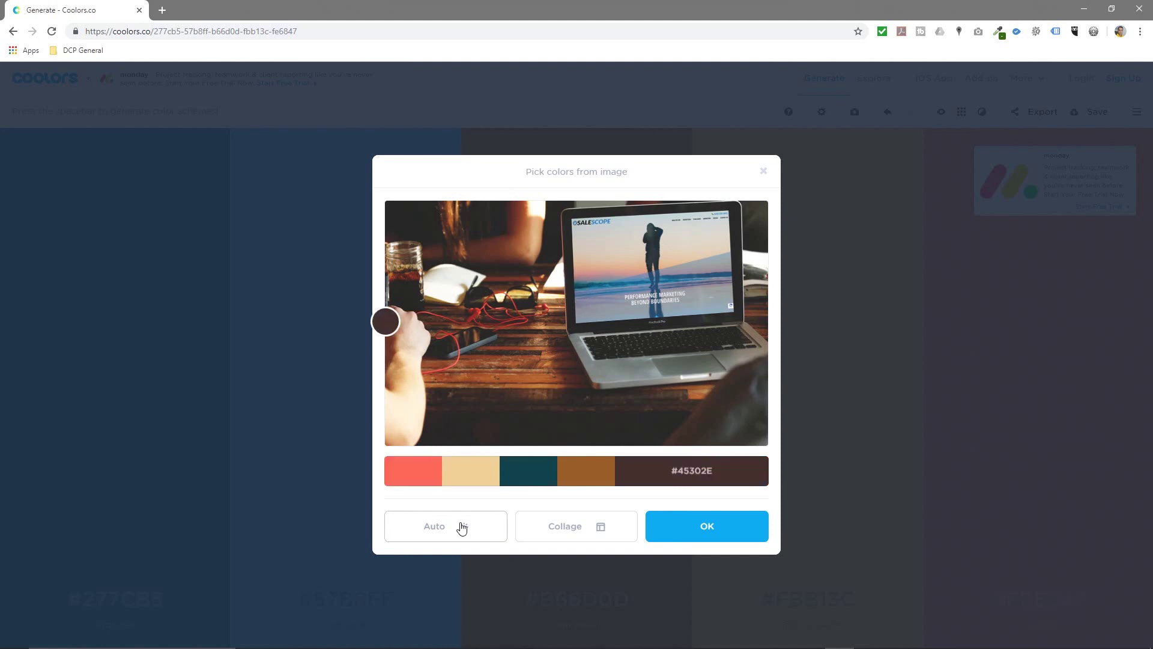
left_click(461, 527)
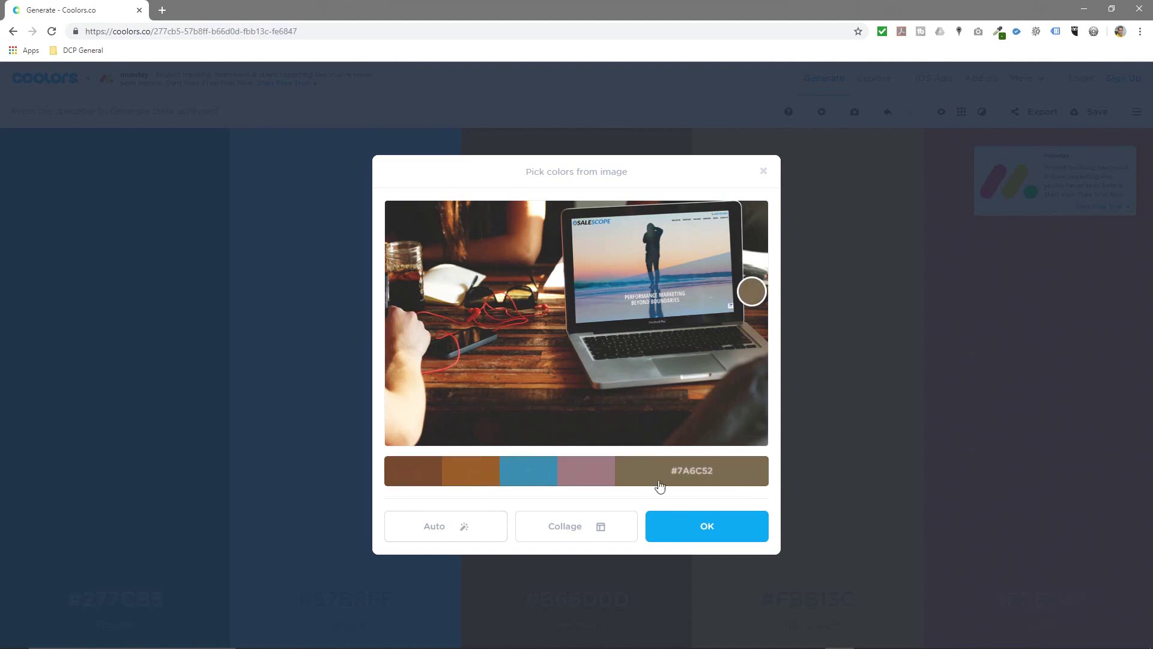
left_click(696, 536)
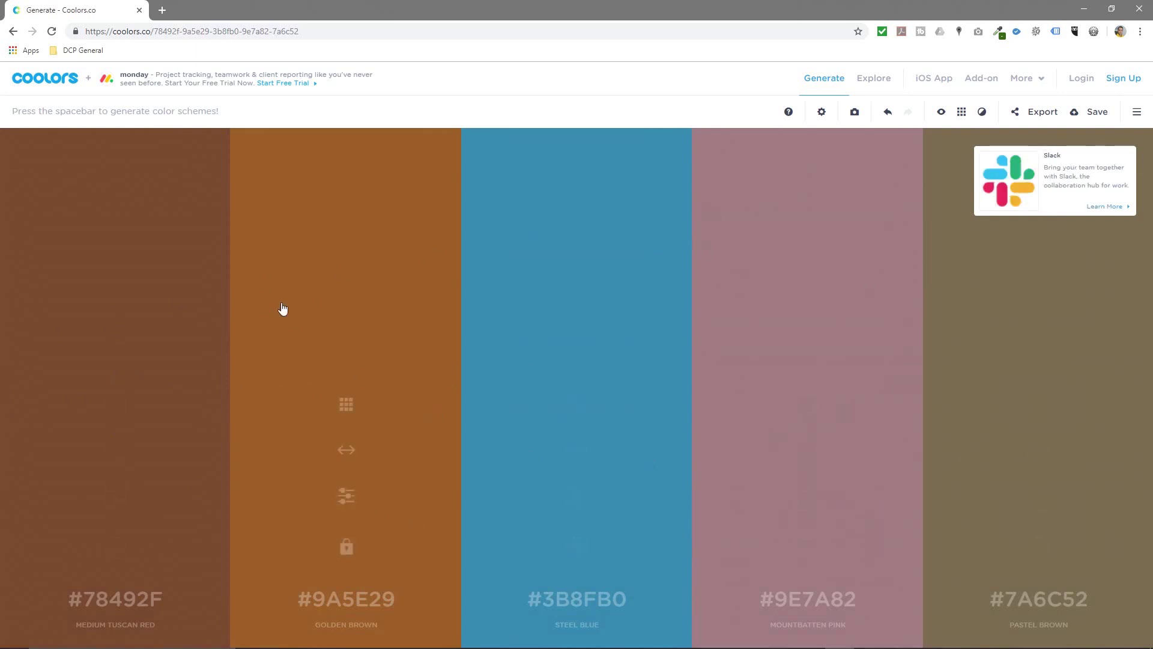
- Generate the palette #969A97, #D6D1CD, #E5ECE9, #C60F7B, #F90093 and bring up the export options
left_click(824, 84)
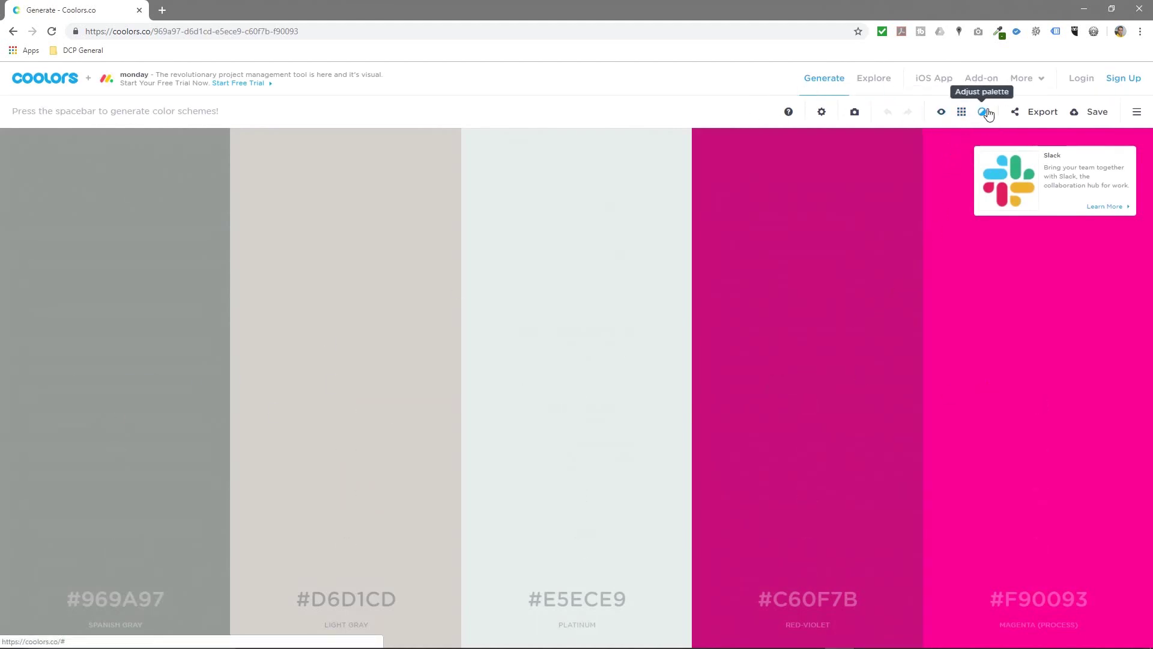
left_click(1039, 114)
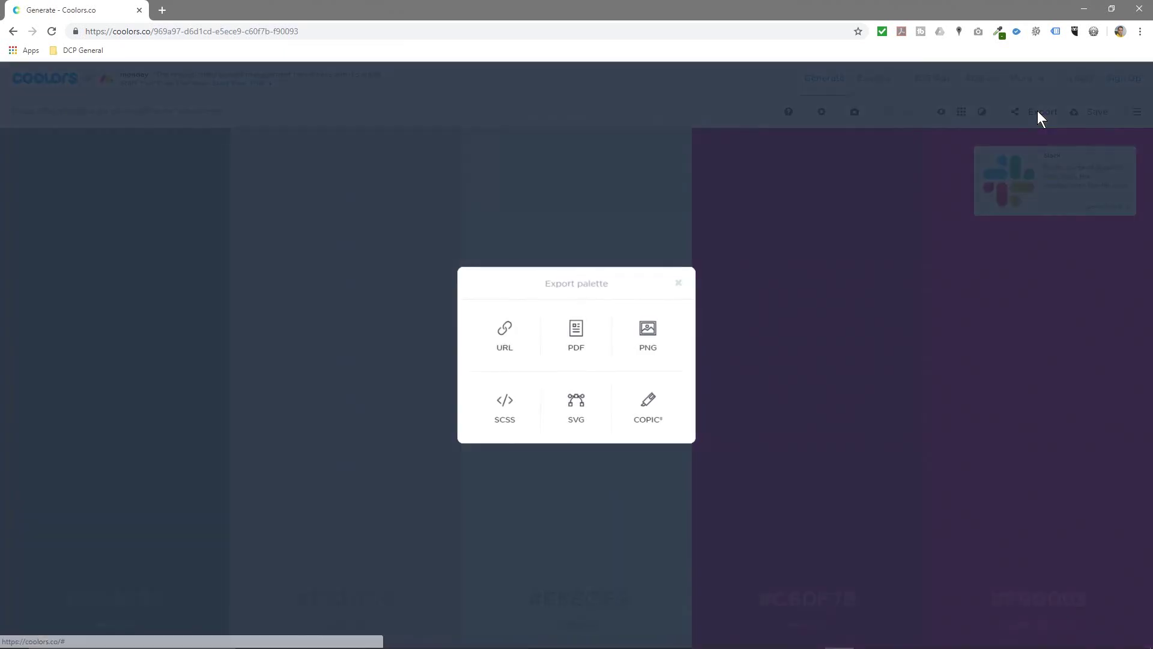
- Export the palette as a PDF with HEX, RGB, HSV and CMYK values, saving palette.pdf to the Desktop
left_click(574, 340)
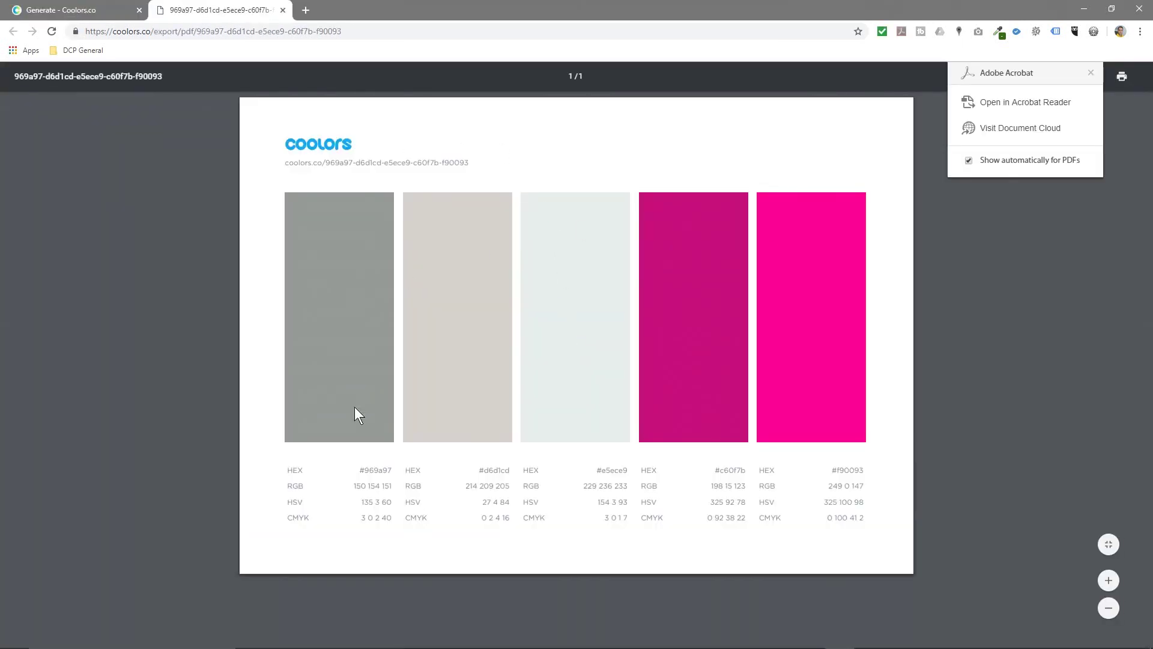
left_click_drag(294, 486, 289, 470)
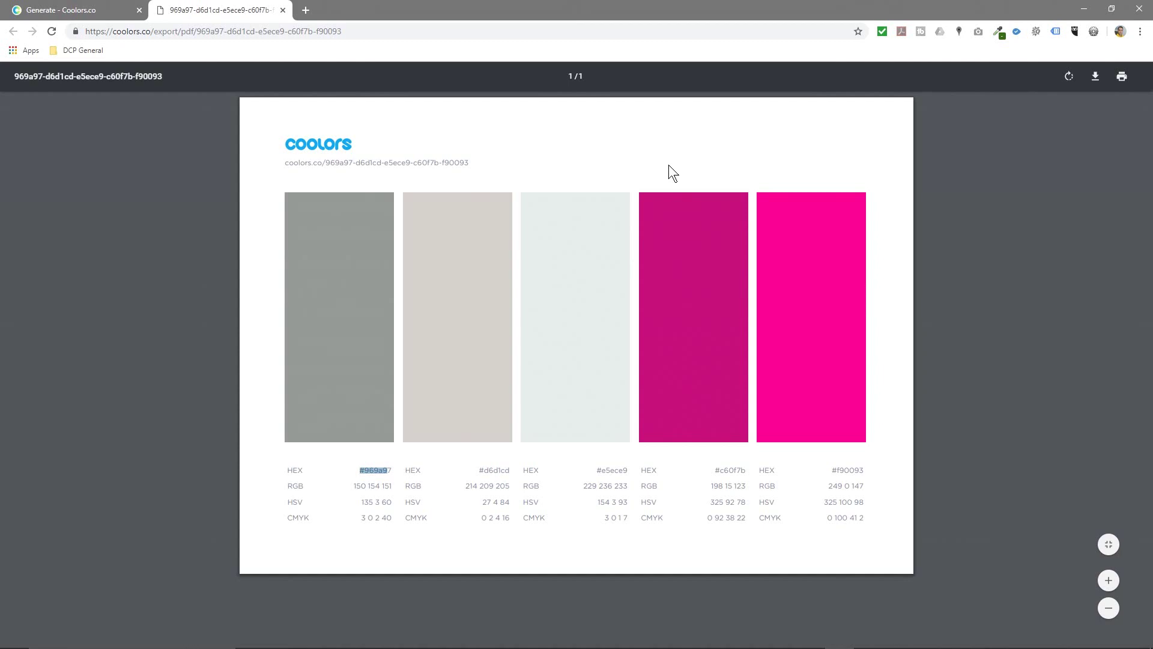
left_click(1094, 76)
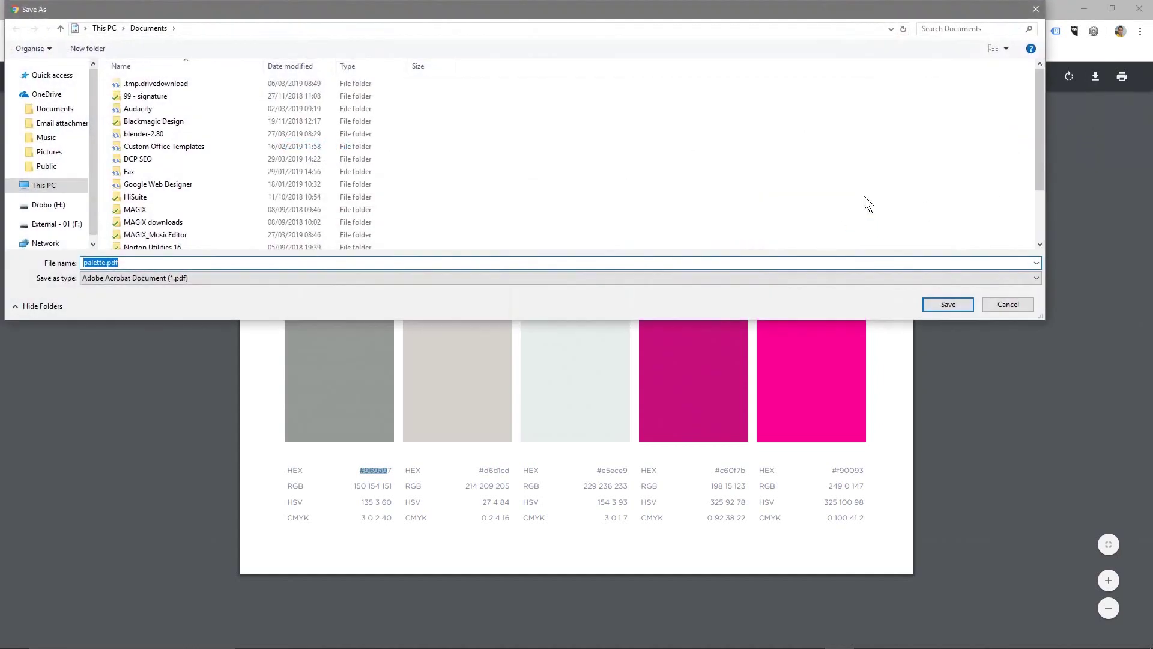
left_click(48, 186)
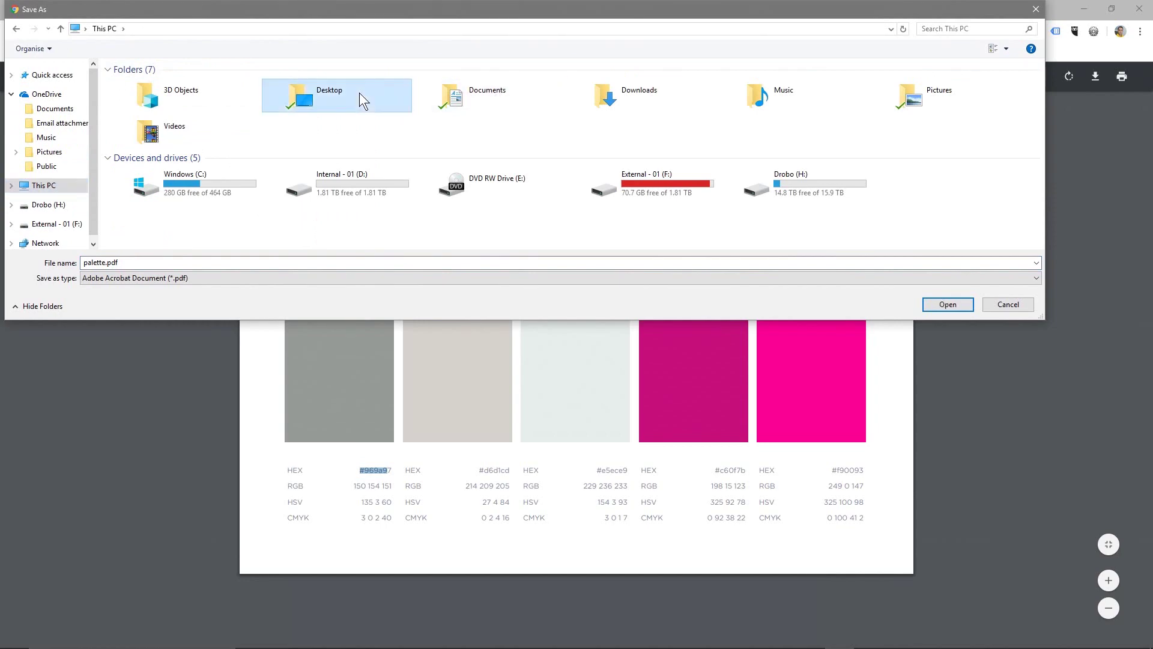
double_click(359, 95)
left_click(945, 314)
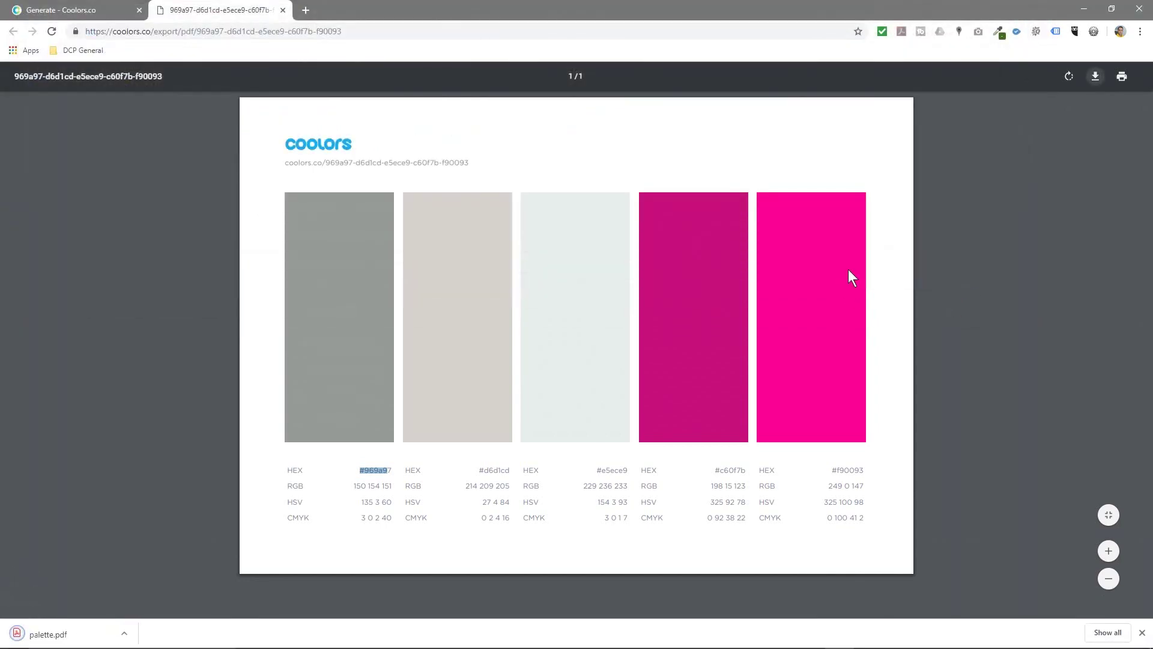
double_click(781, 9)
left_click_drag(781, 9, 468, 21)
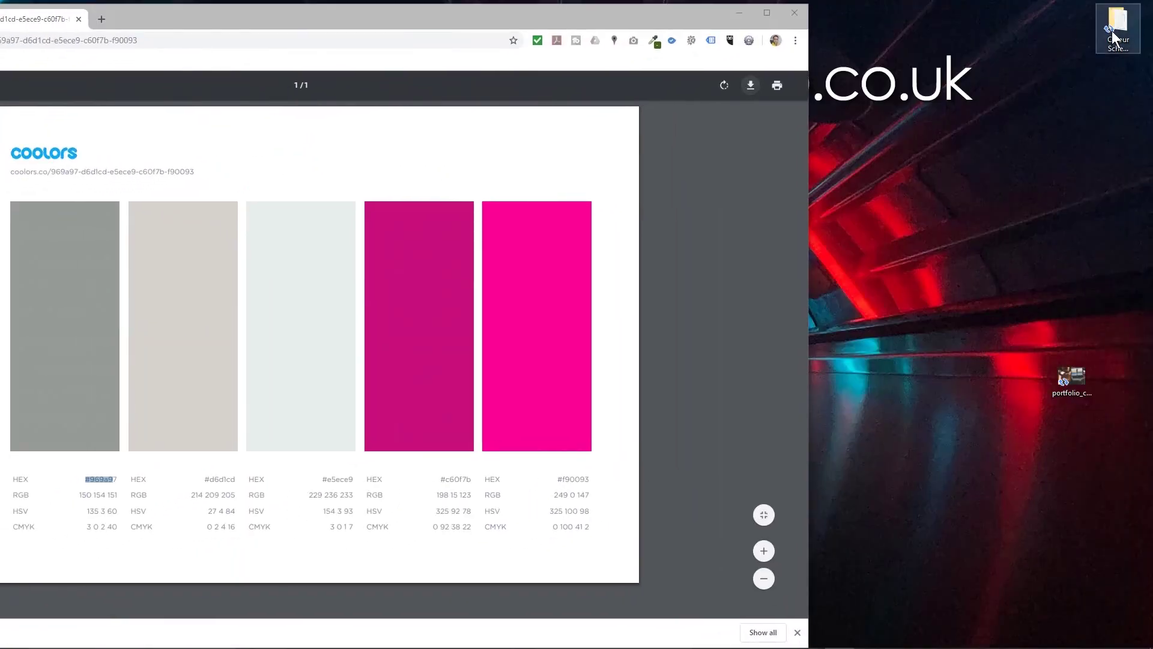
- Open the Colour Scheme Picker Tutorial folder, copy the downloaded palette.pdf into it, and close Chrome
double_click(1117, 24)
left_click_drag(818, 75, 997, 90)
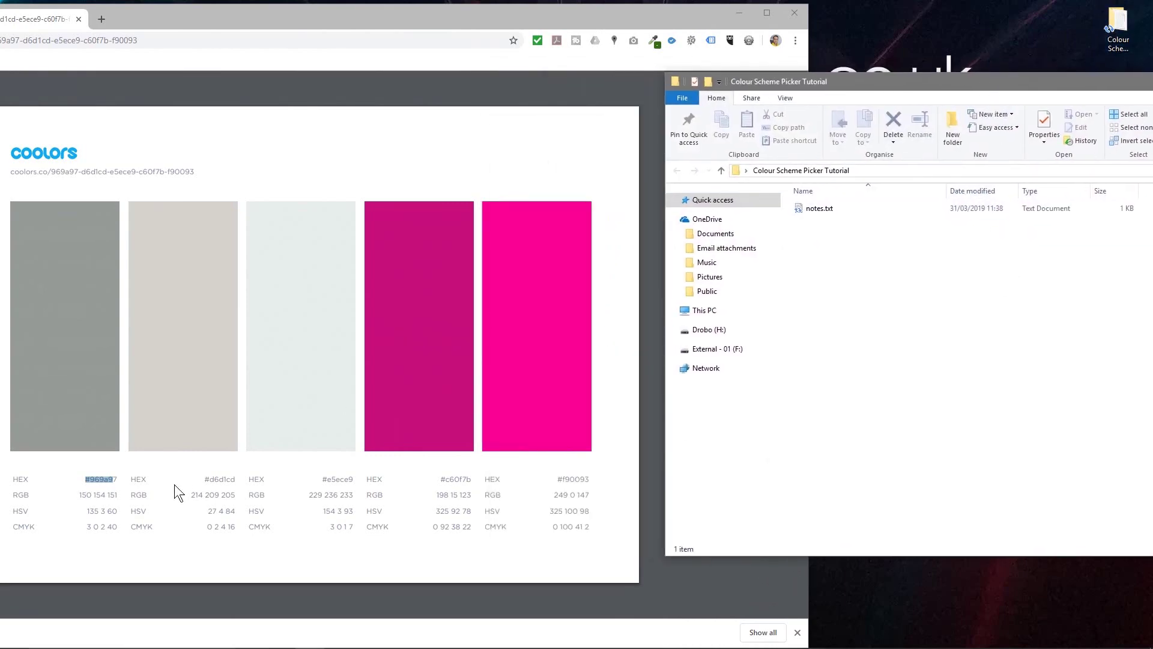
left_click_drag(360, 9, 489, 6)
left_click_drag(31, 623, 1012, 418)
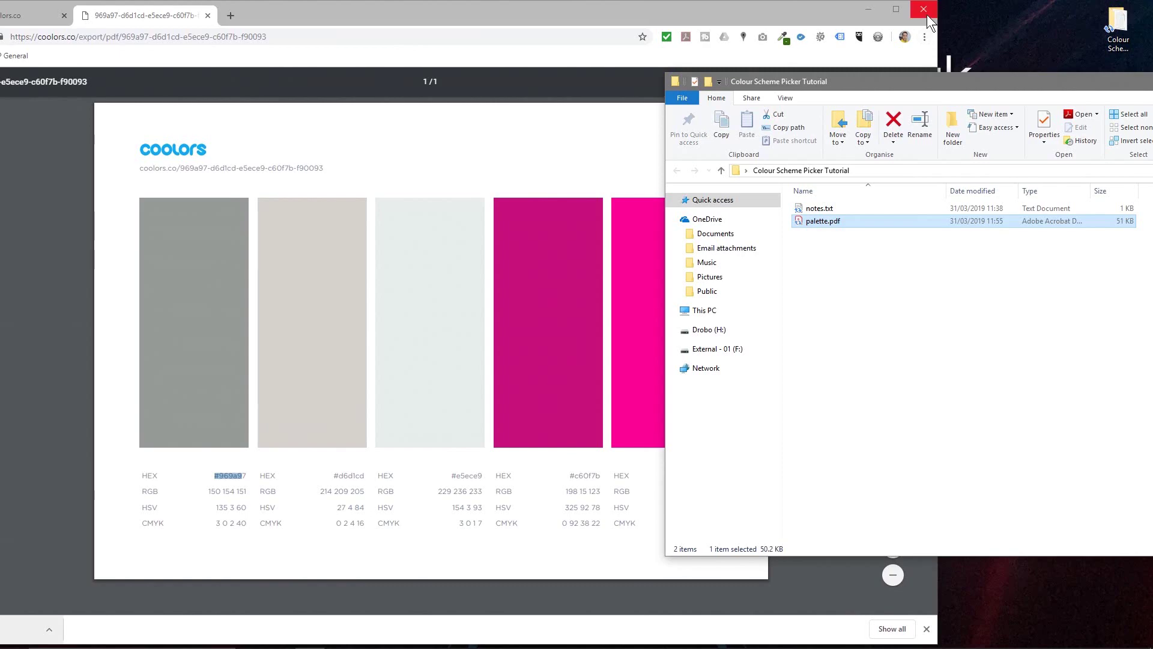
left_click(927, 15)
- Move palette.pdf (replacing the existing copy) and portfolio_cms_sale_scope_1x2.jpg from the desktop into the folder
left_click_drag(988, 87, 557, 123)
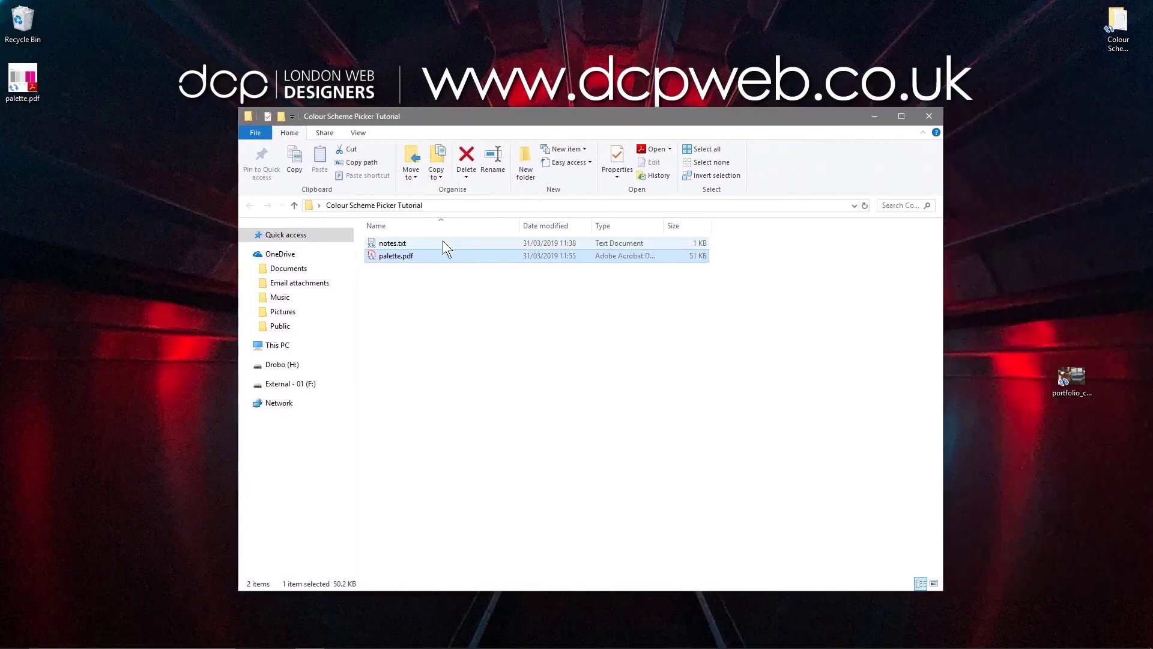
left_click_drag(42, 97, 441, 348)
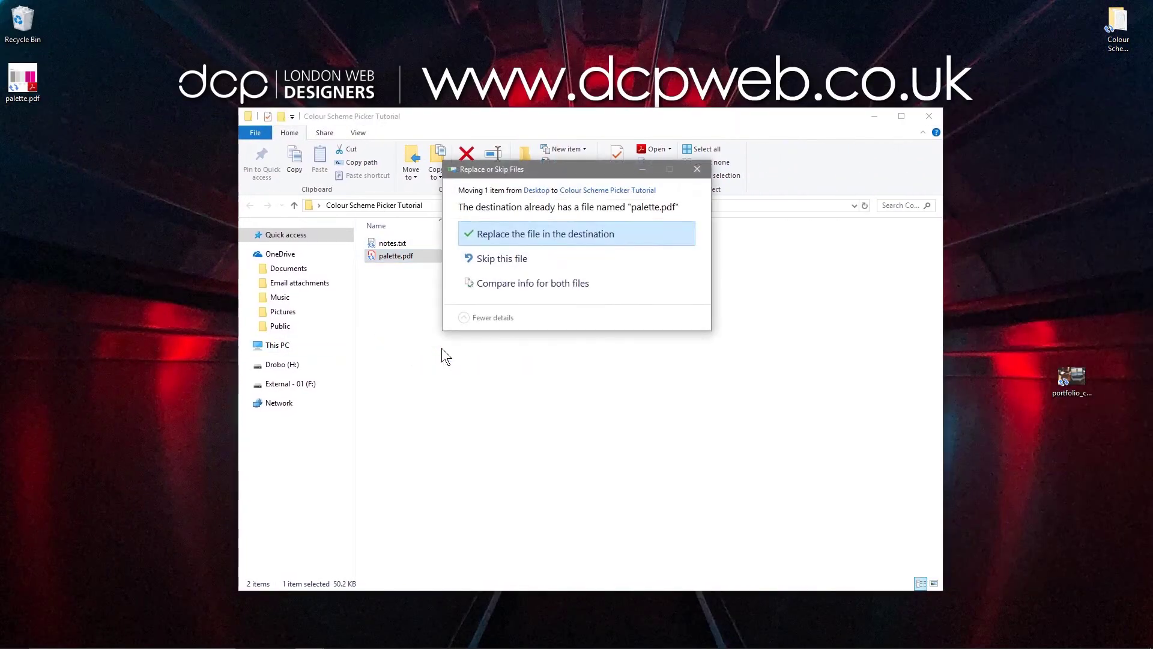
left_click(547, 232)
left_click_drag(1072, 377, 627, 351)
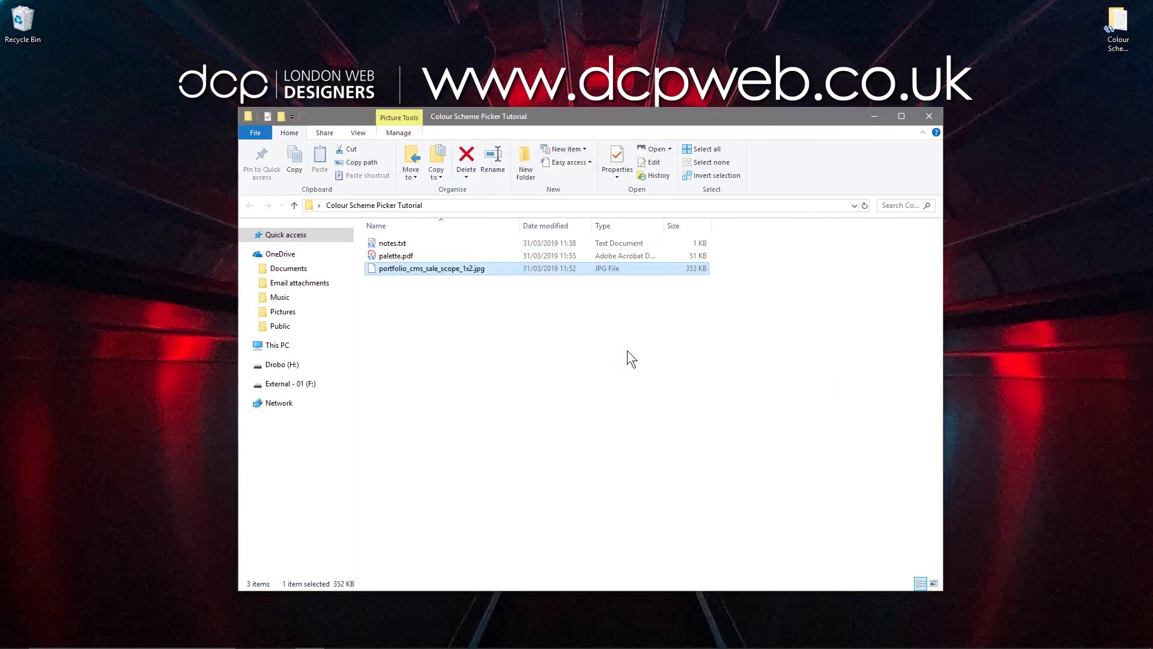
left_click(412, 270)
- Check palette.pdf in Acrobat Reader DC, then close Reader and the tutorial folder window
double_click(420, 256)
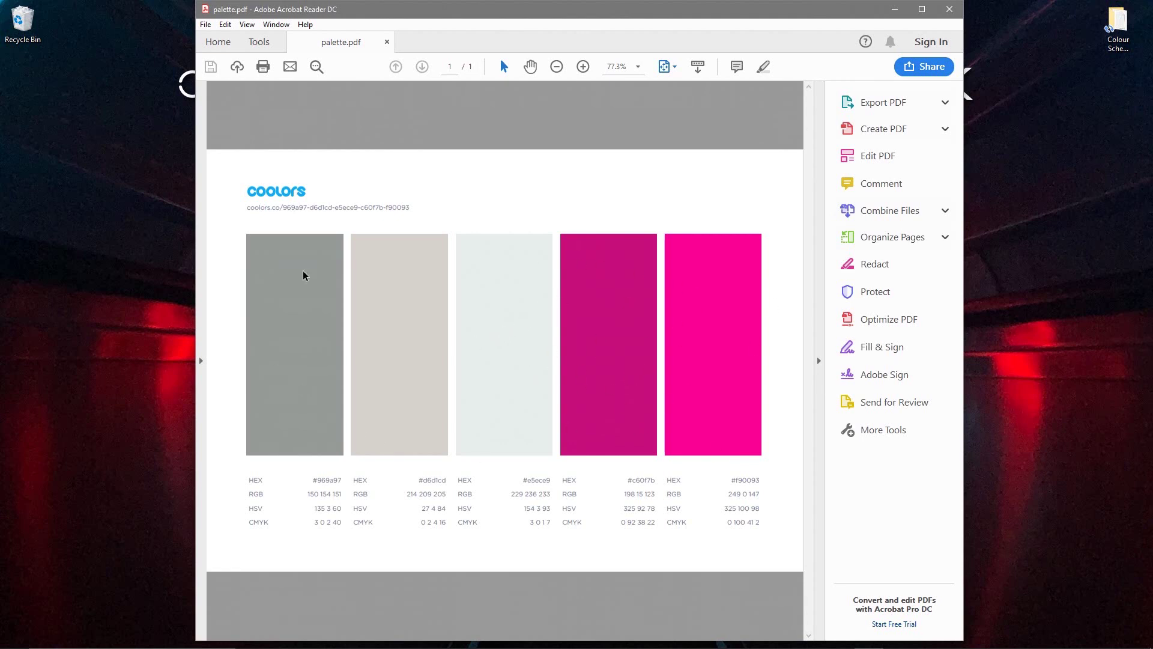
left_click(949, 9)
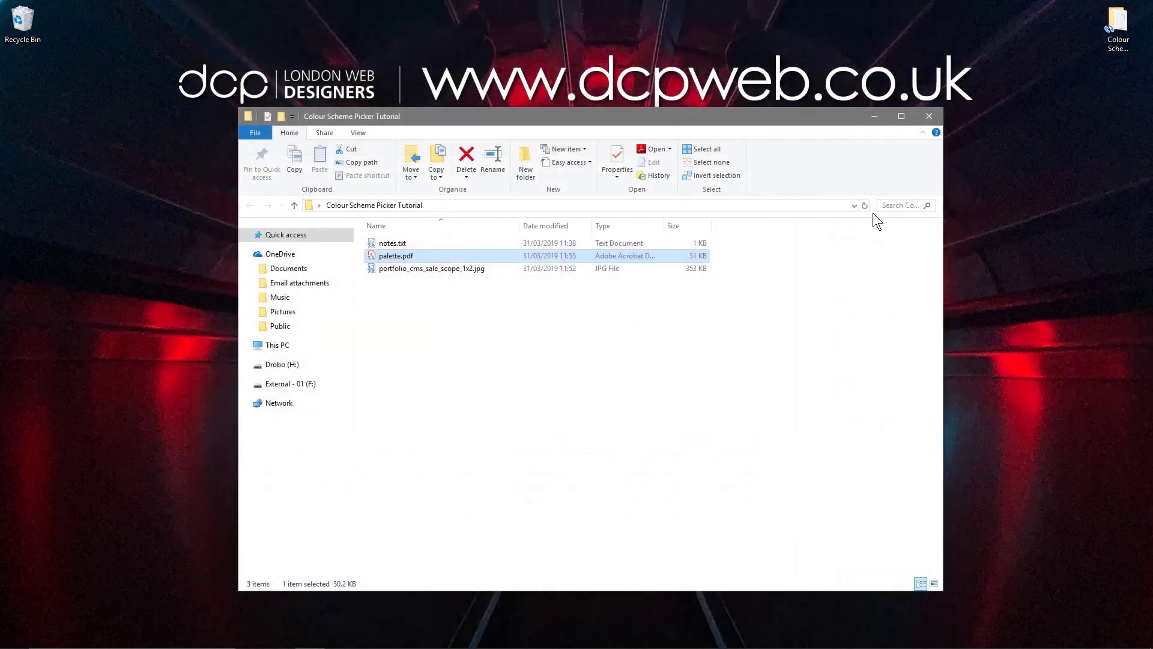
left_click(929, 116)
left_click(1108, 50)
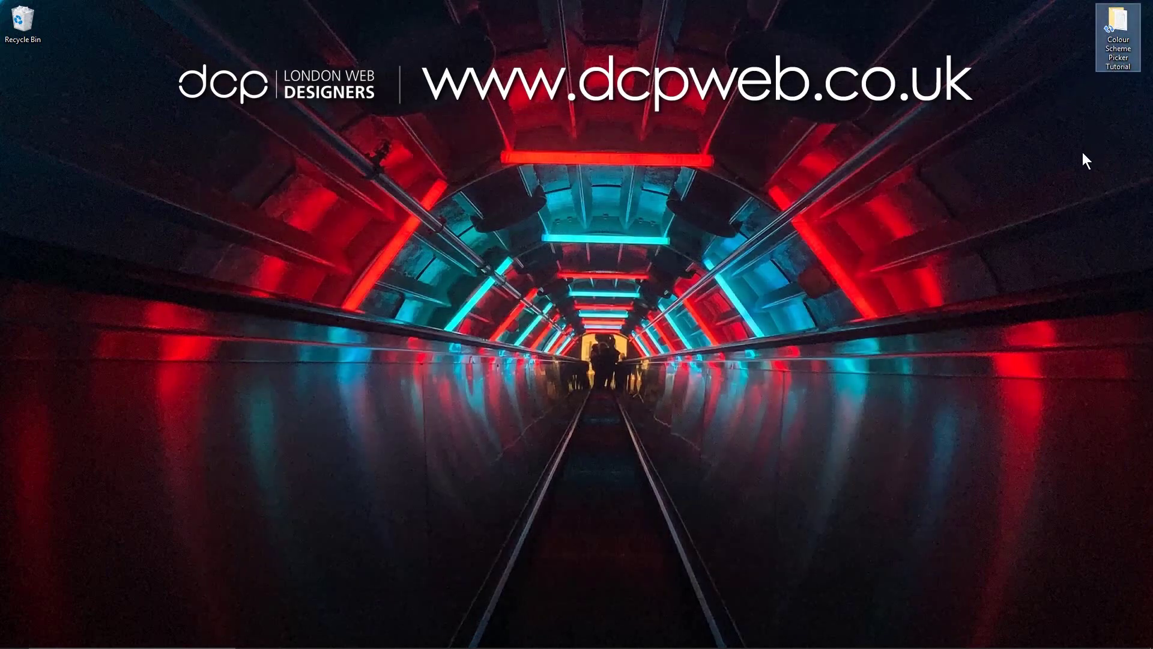